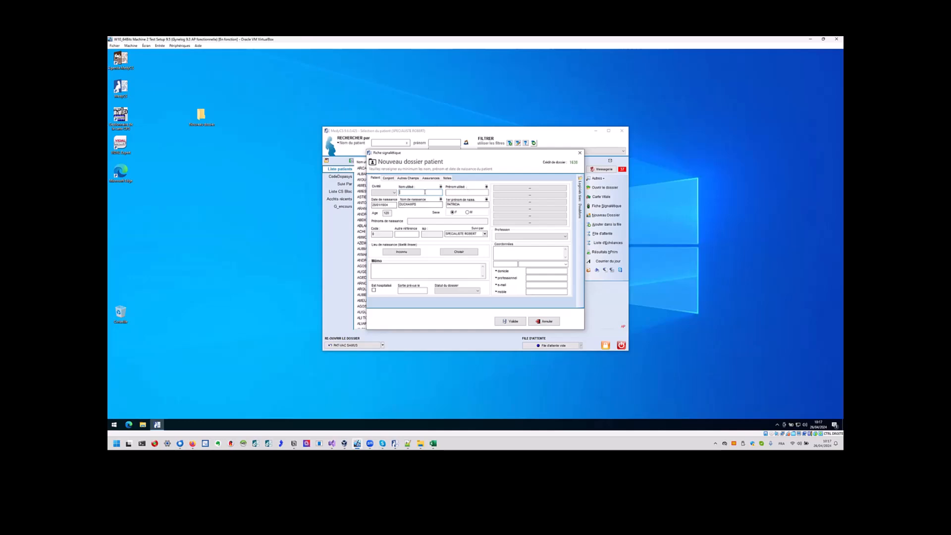
Fill the first-name fields, set the birthplace to Inconnu with INSEE code 99999, and save the new patient.
left_click(474, 193)
left_click(471, 204)
double_click(471, 205)
left_click(410, 253)
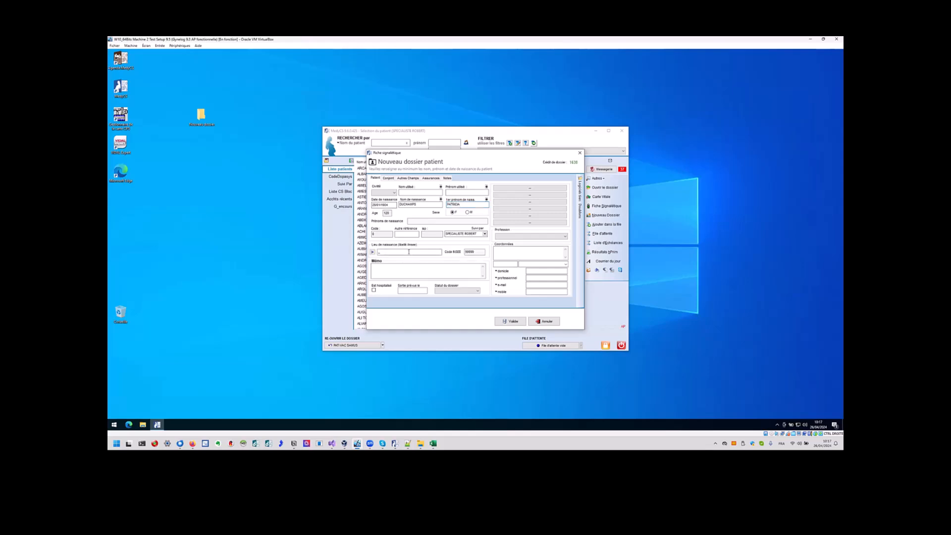
double_click(466, 252)
left_click(510, 321)
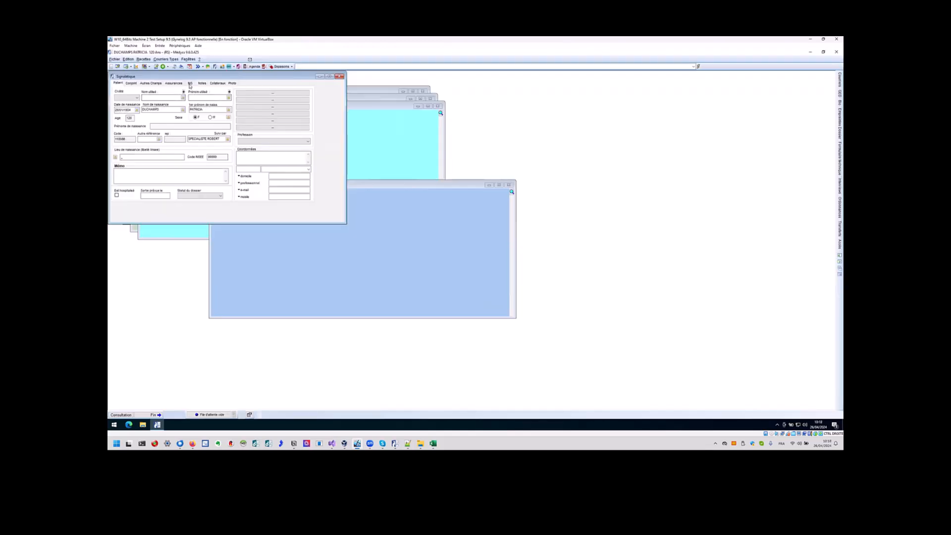
Query the INS teleservice, confirm the first birth first name, and accept the INS with Carte d'identité (Fort) proof.
left_click(190, 84)
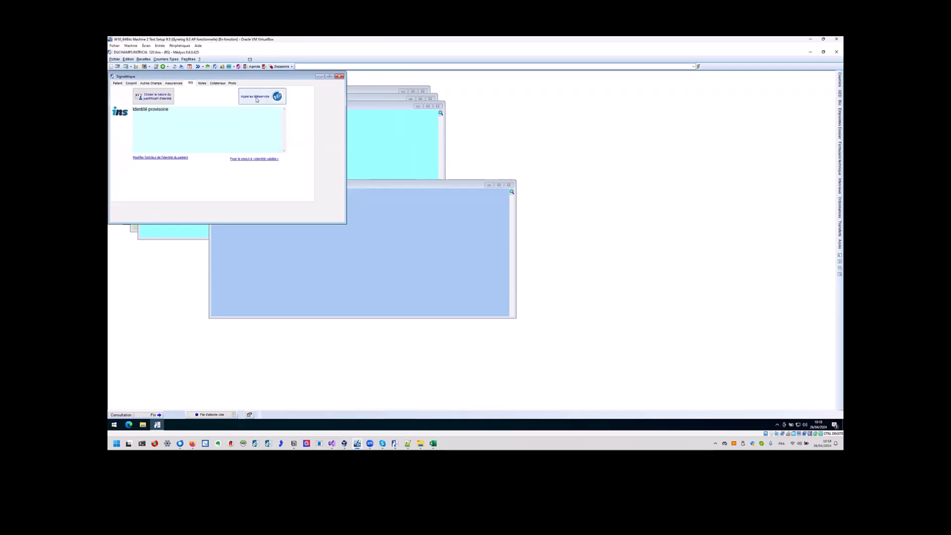
left_click(258, 97)
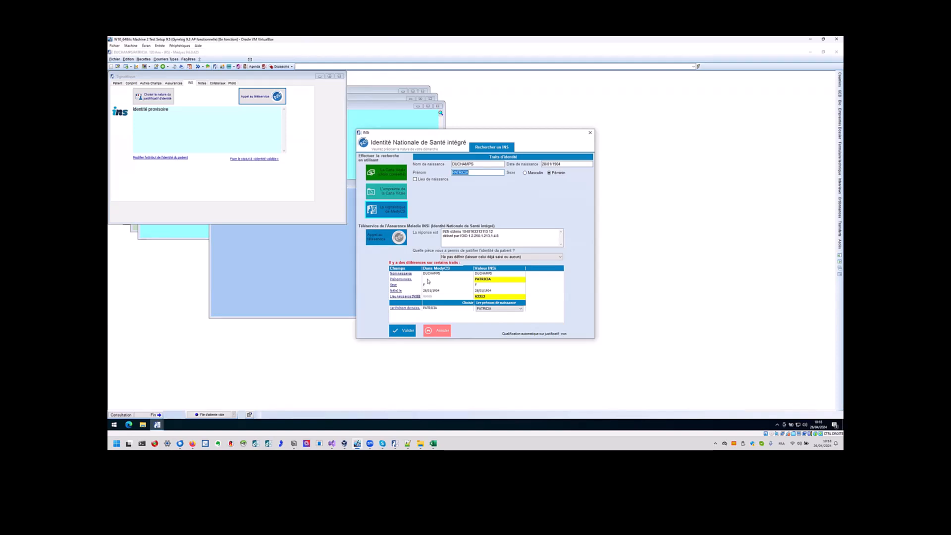
left_click(521, 309)
left_click(520, 314)
left_click(473, 257)
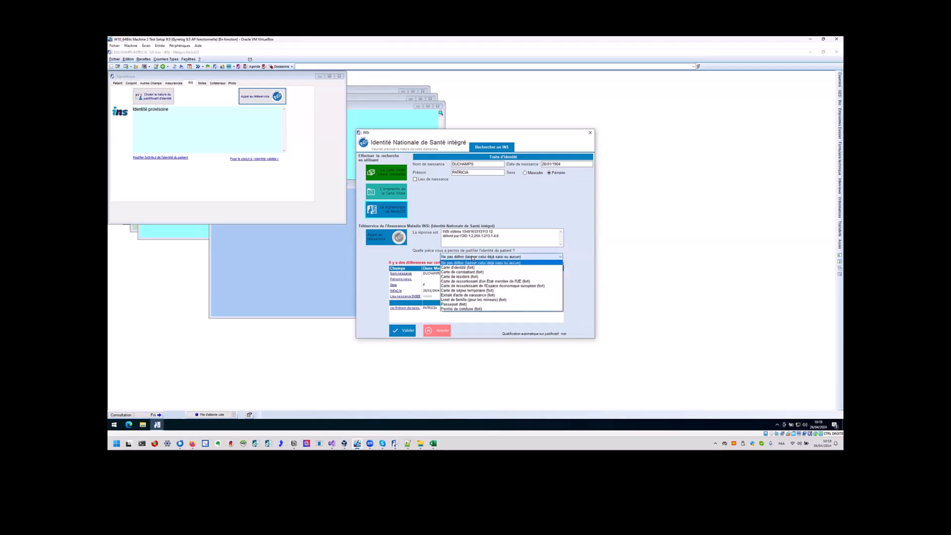
left_click(457, 267)
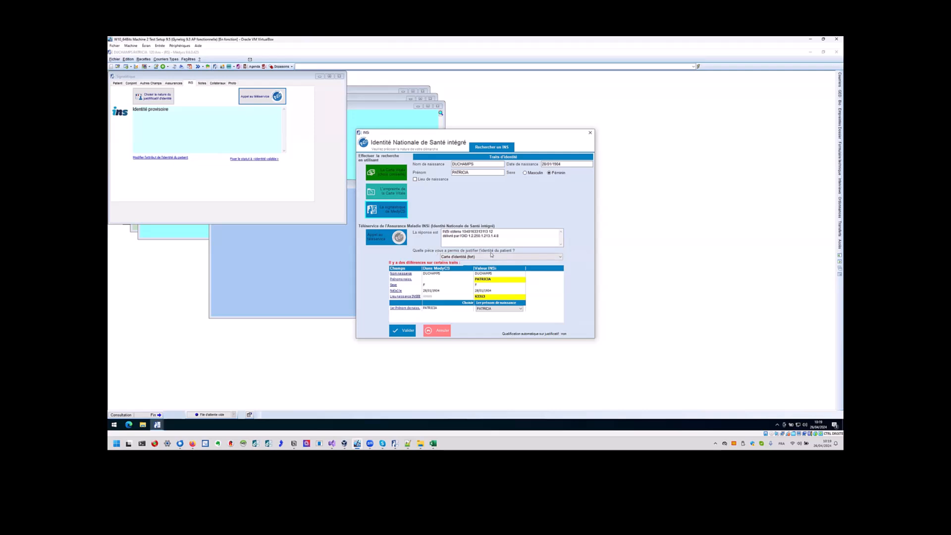
left_click(401, 335)
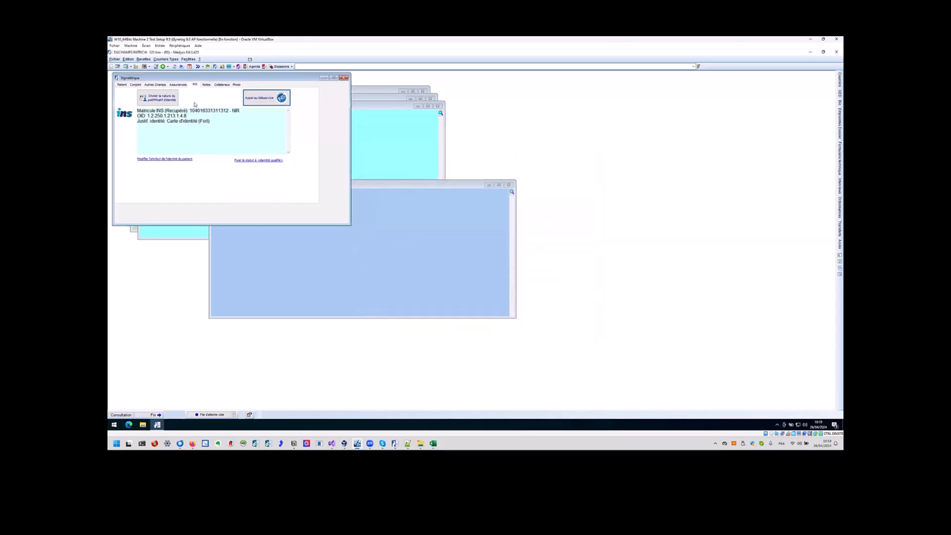
Manually set the patient's INS status to Qualifiée, confirming the change.
double_click(176, 111)
left_click(274, 162)
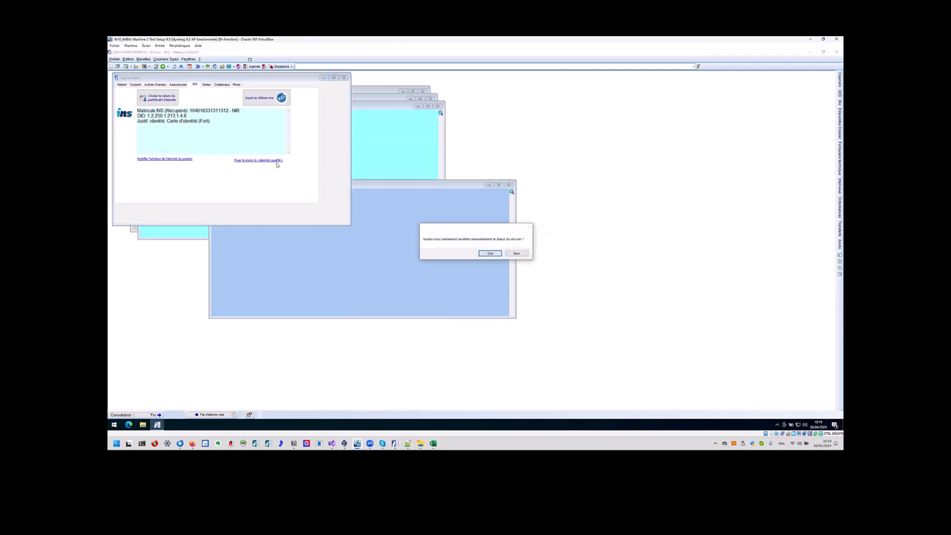
left_click(491, 254)
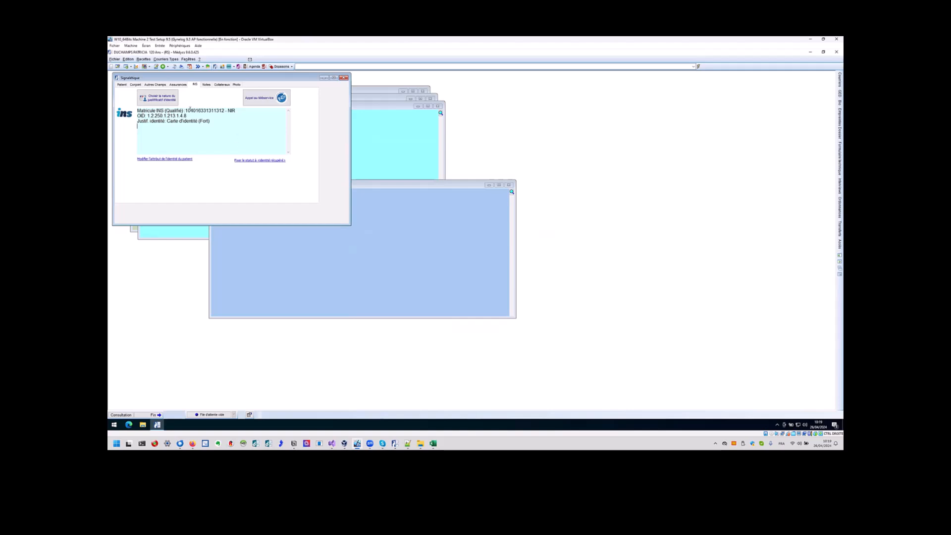
Switch the INS status back to Récupérée, confirm it, and check it on the identity form.
left_click(122, 84)
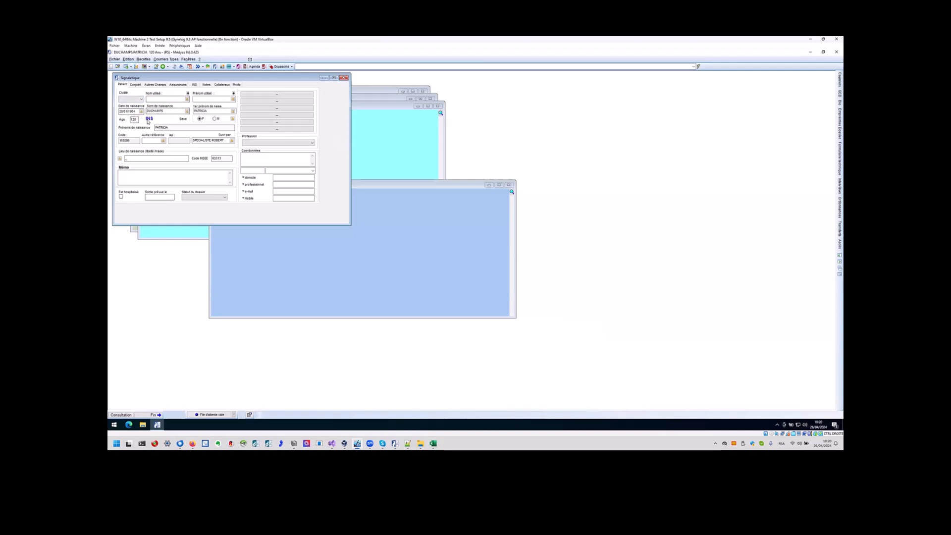
mouse_move(151, 121)
left_click(149, 119)
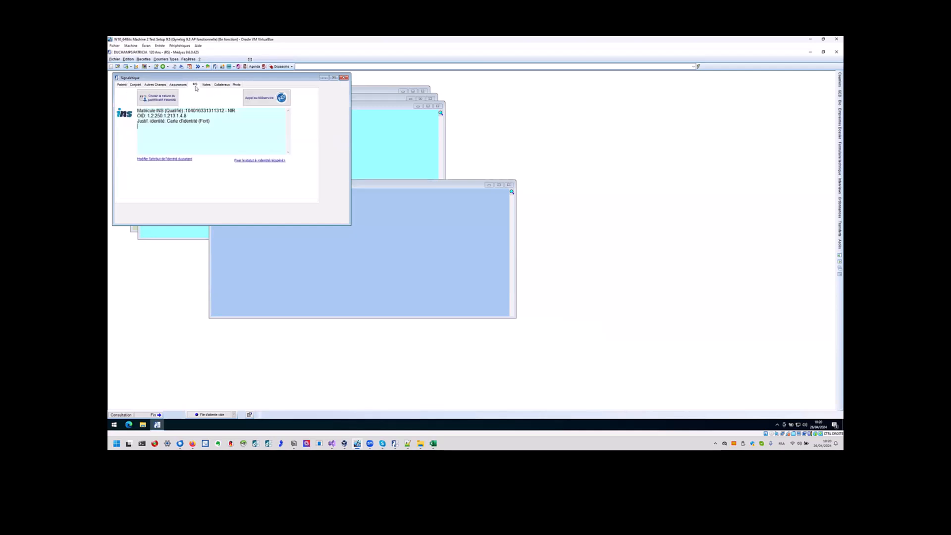
left_click(262, 161)
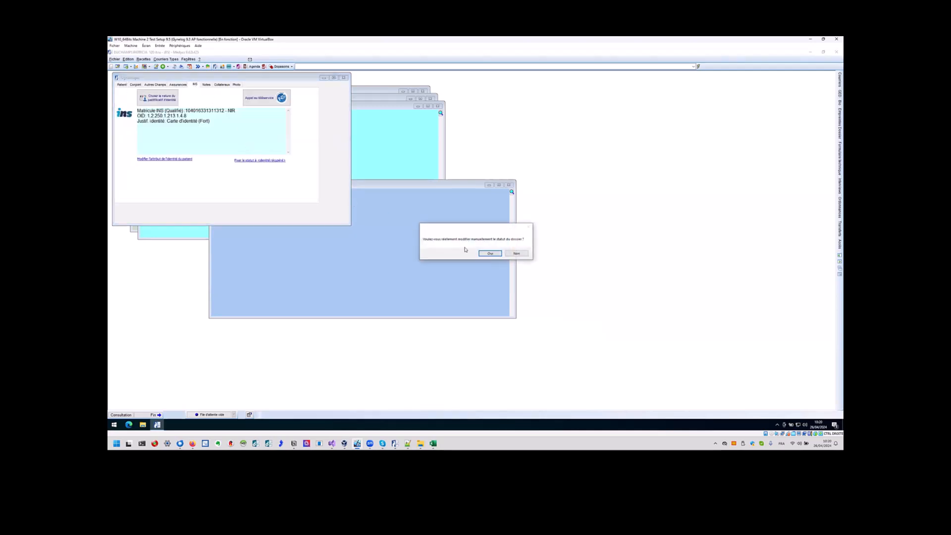
left_click(489, 254)
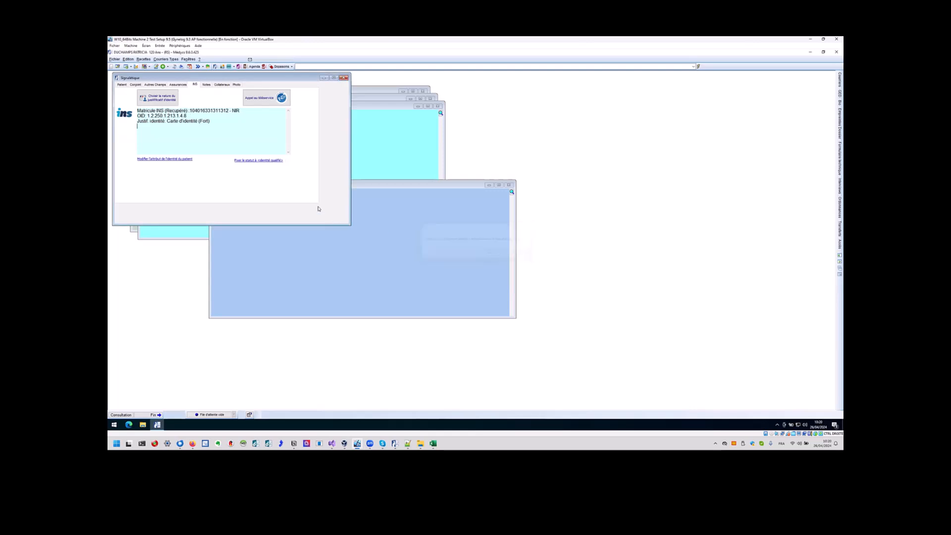
left_click(120, 85)
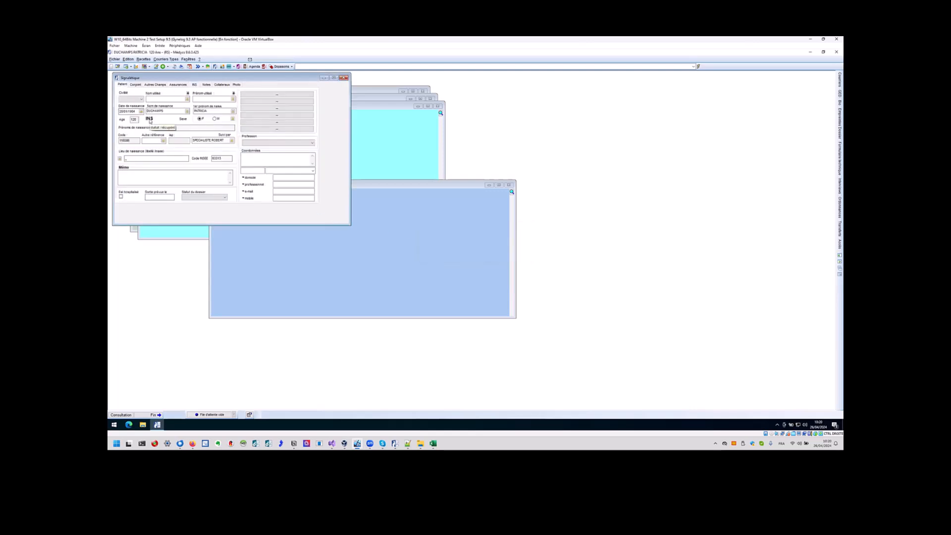
left_click(150, 120)
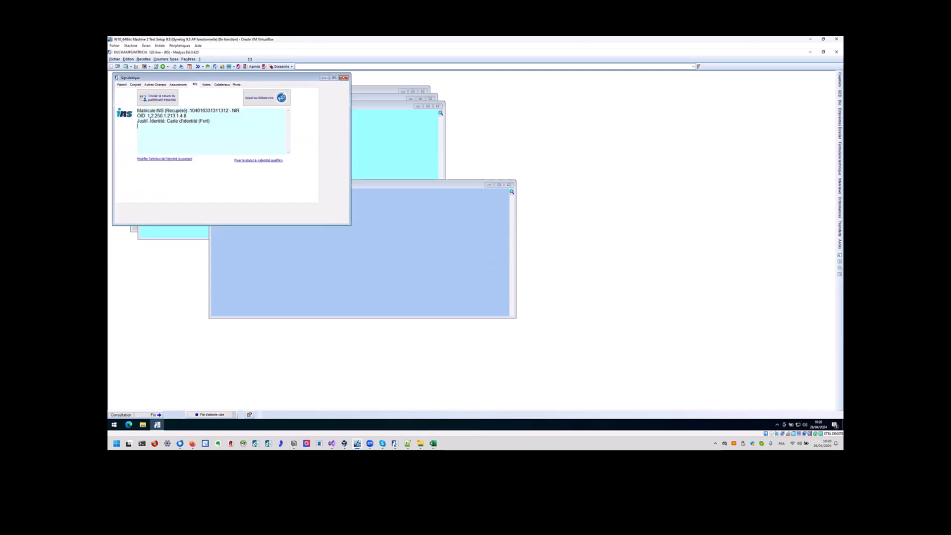
left_click(258, 160)
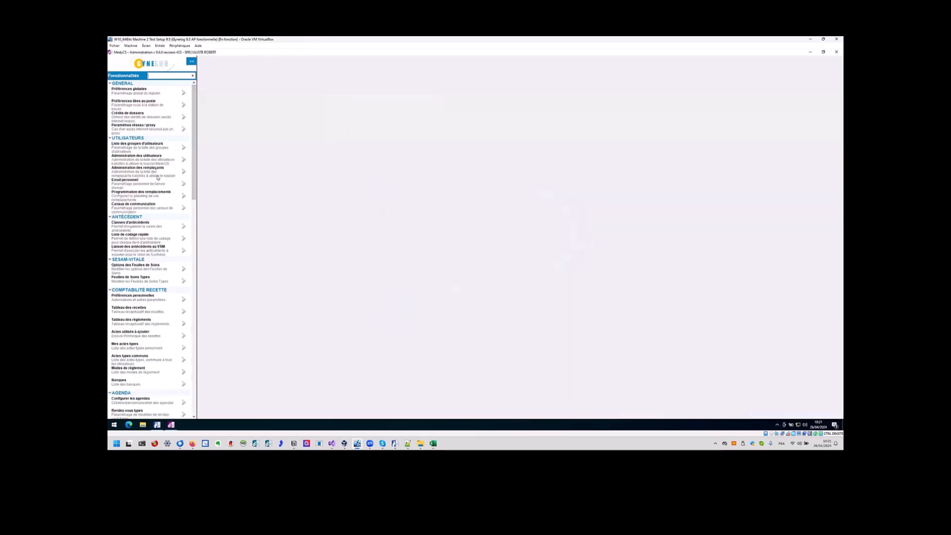
Open user administration with supervisor access and review the SPECIALISTE user's access rights.
left_click(161, 162)
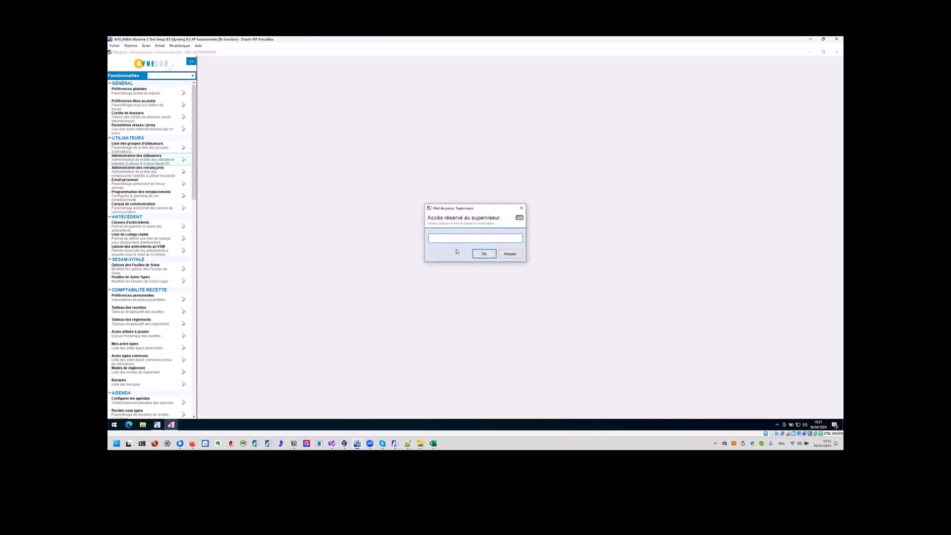
left_click(483, 253)
left_click(224, 344)
left_click(307, 88)
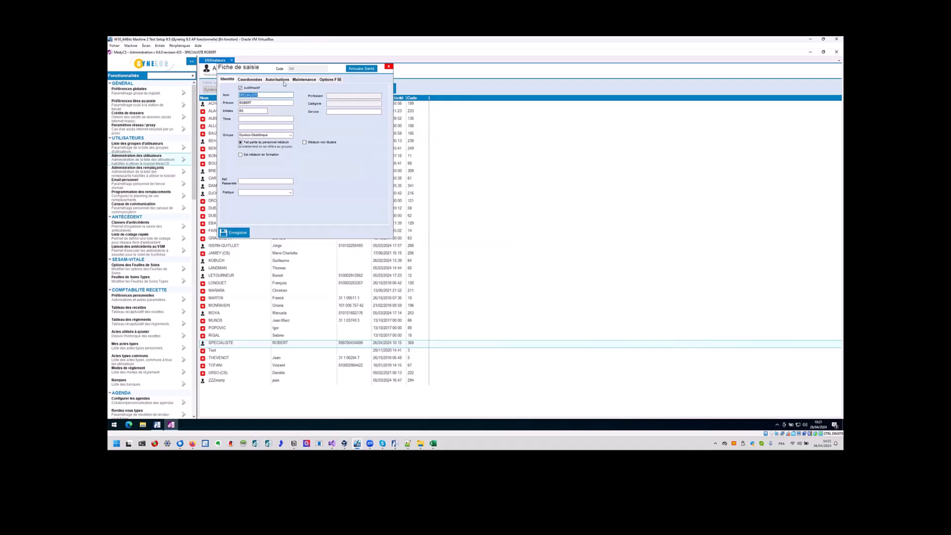
left_click(274, 80)
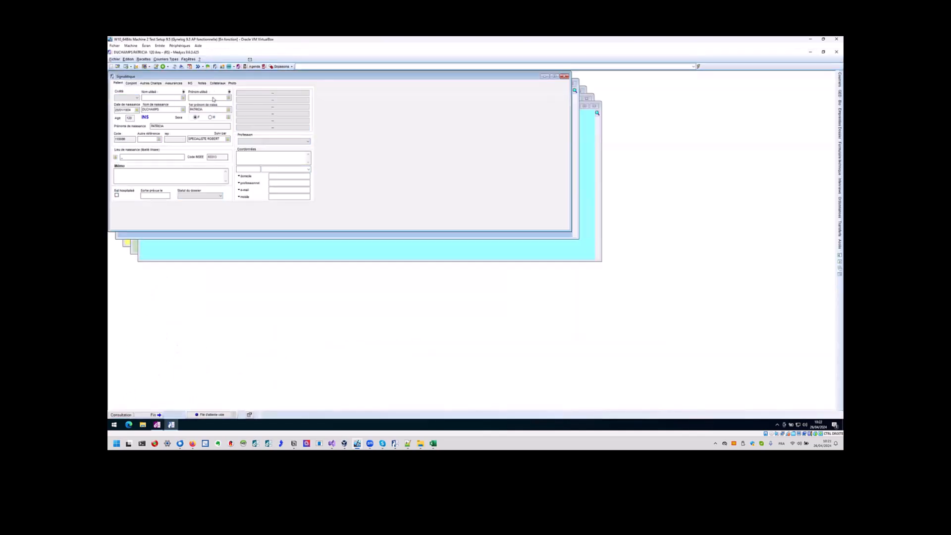
left_click(183, 110)
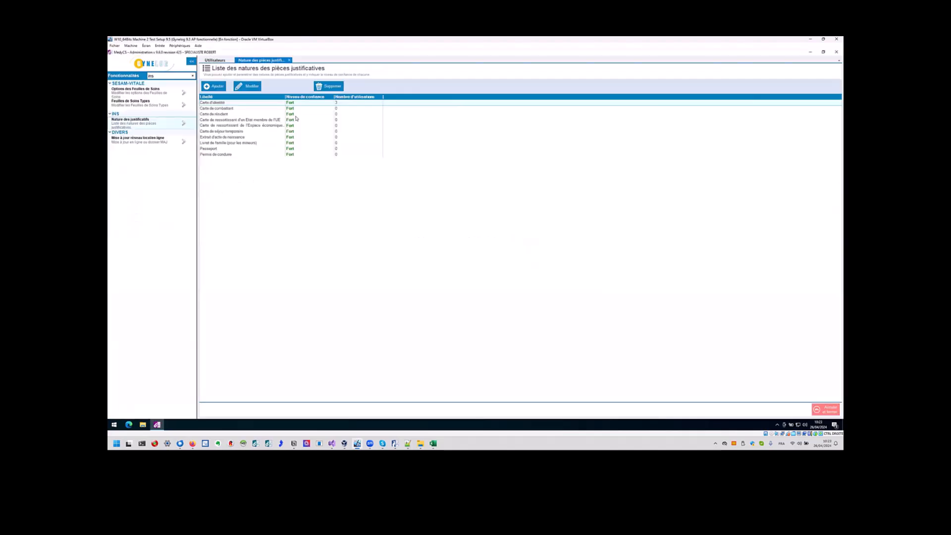
Add a new identity proof type, entering 'Ca' as its label.
left_click(216, 88)
type("Ca")
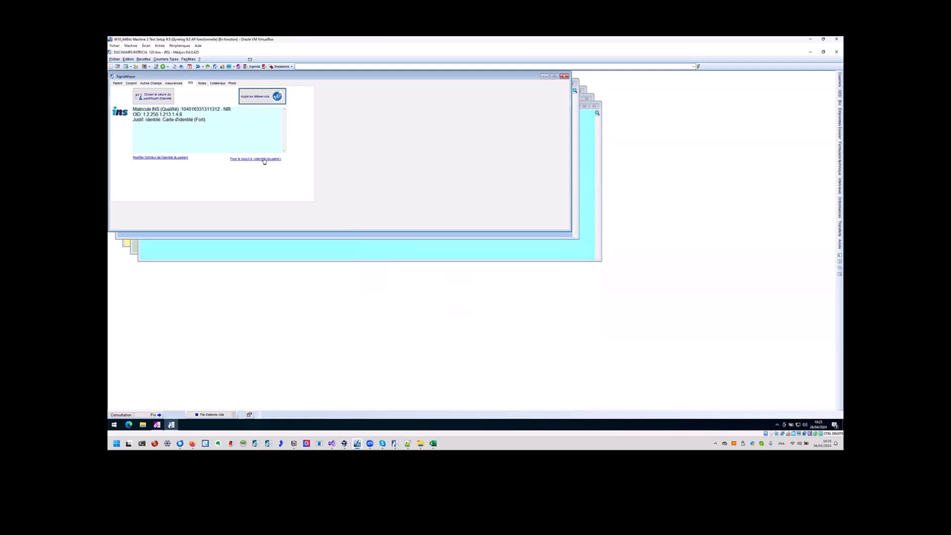
Check the proof type list and mark the patient's identity with the Douteuse attribute.
left_click(165, 94)
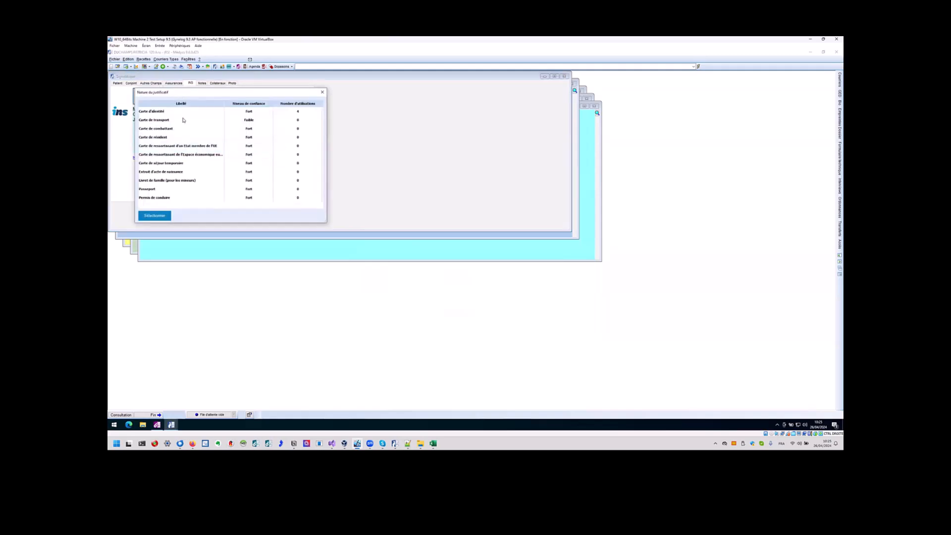
left_click(322, 93)
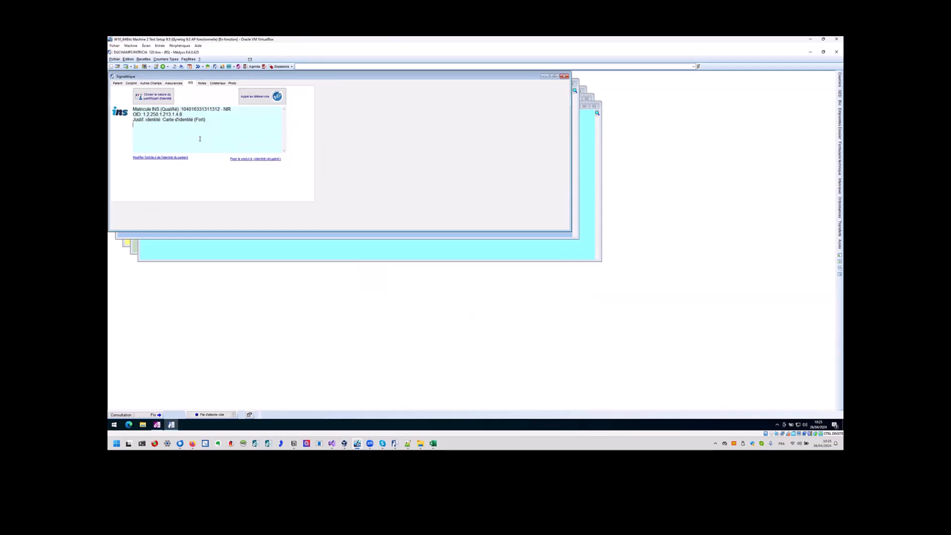
left_click(169, 157)
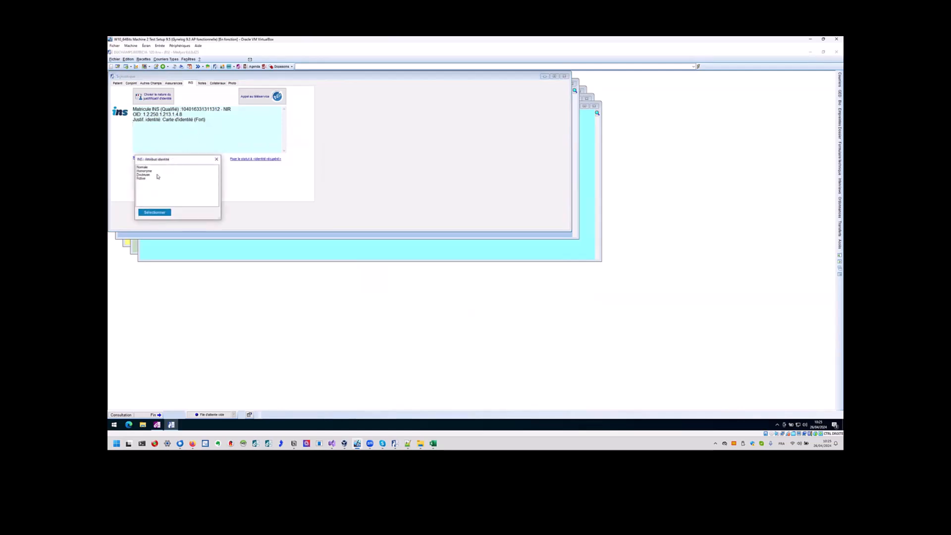
left_click(149, 174)
left_click(155, 212)
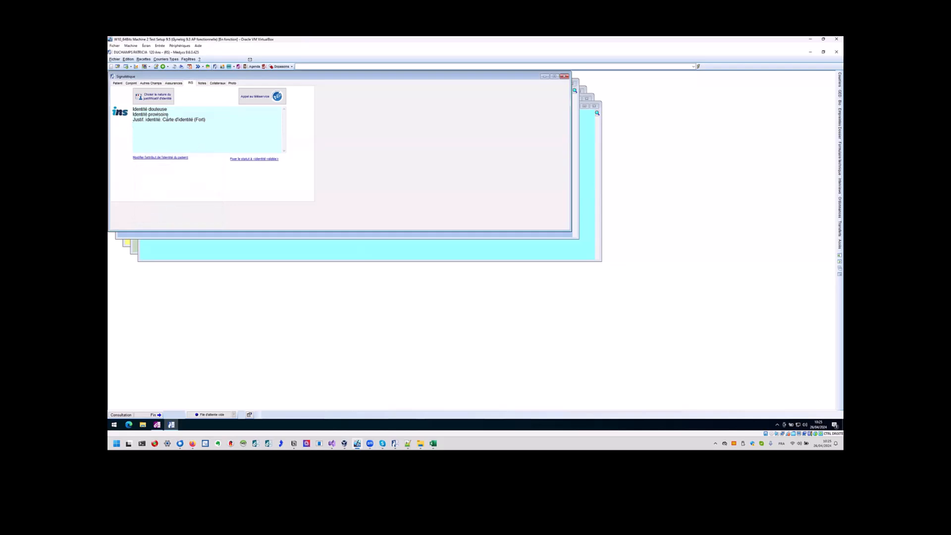
double_click(162, 114)
left_click(165, 109)
Call the teleservice again, dismiss the INSi error, and reset the attribute to remove Identité douteuse.
left_click(260, 97)
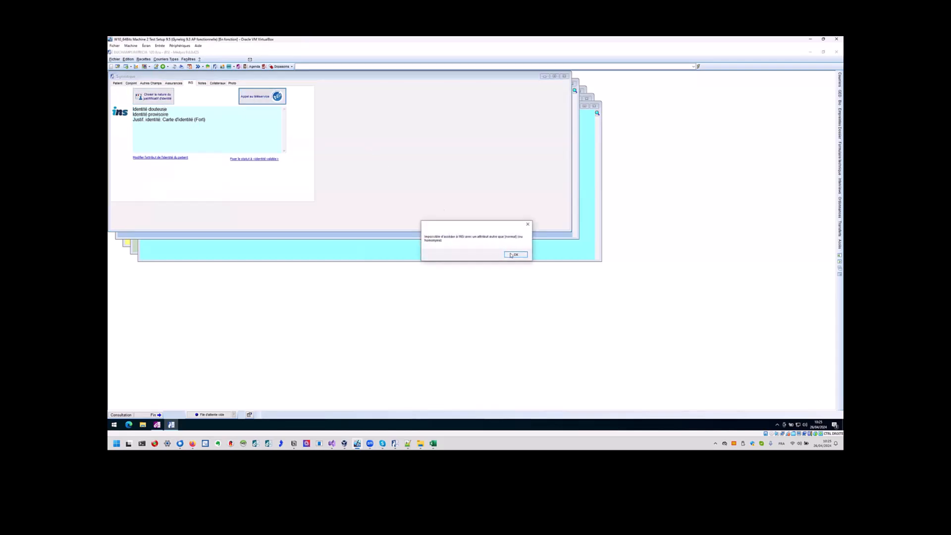
left_click(514, 255)
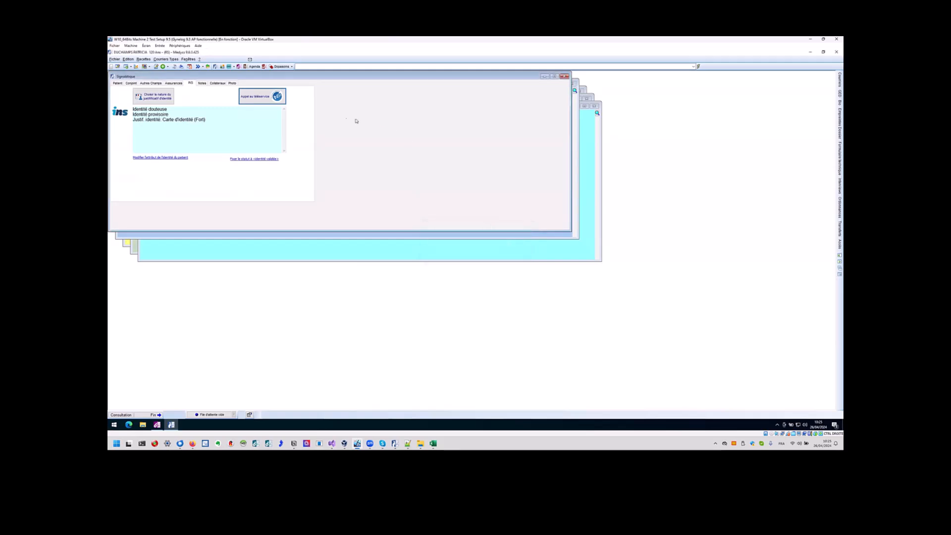
left_click(166, 158)
left_click(141, 168)
left_click(155, 212)
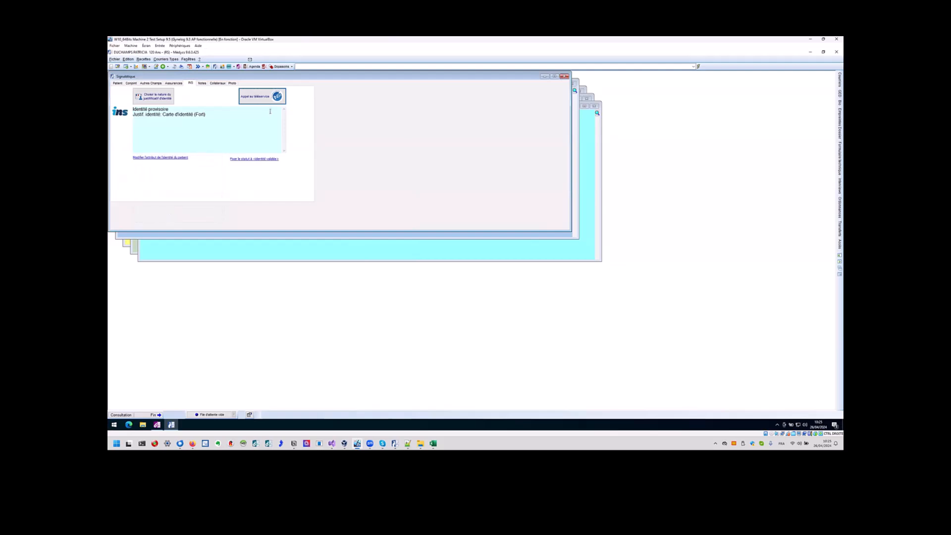
Fill the INSi search from MedyCS details, record the qualified INS, and reopen the INSi dialog.
left_click(382, 216)
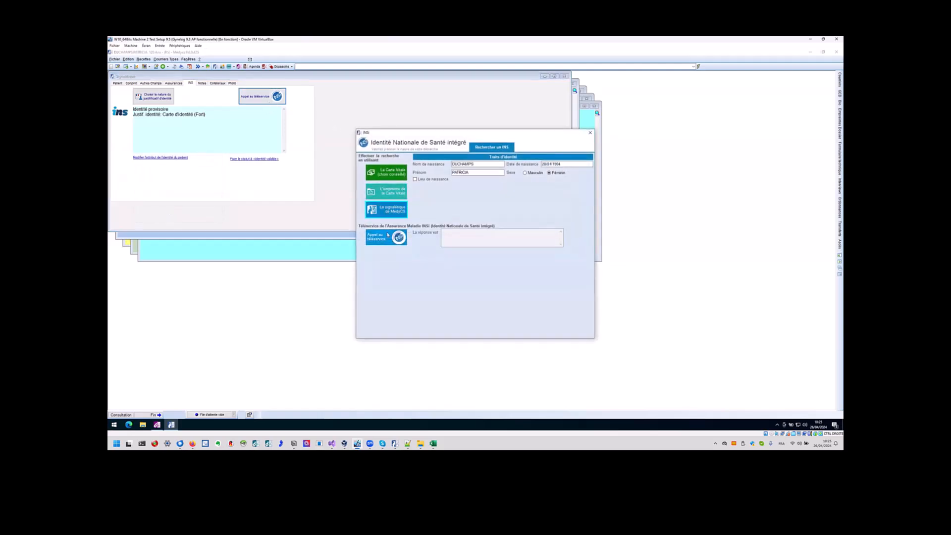
left_click(402, 235)
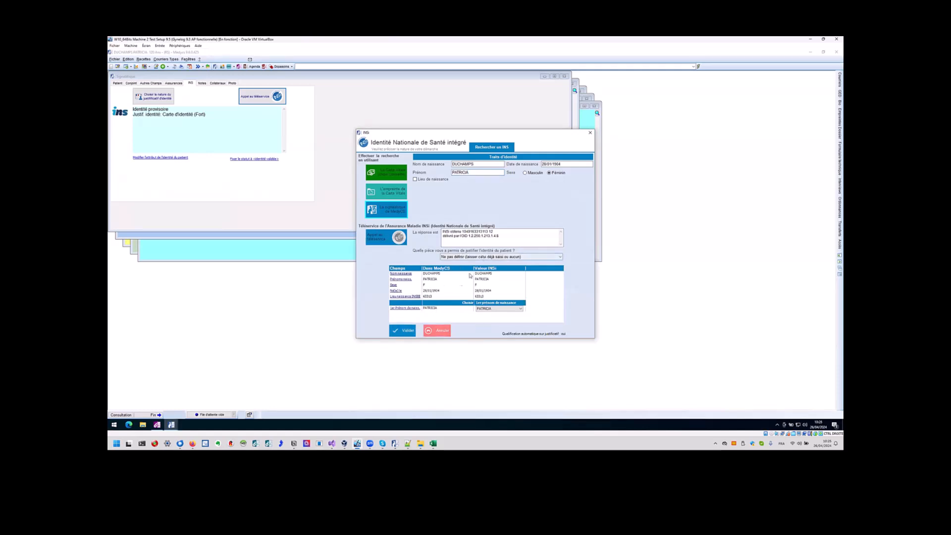
left_click(402, 331)
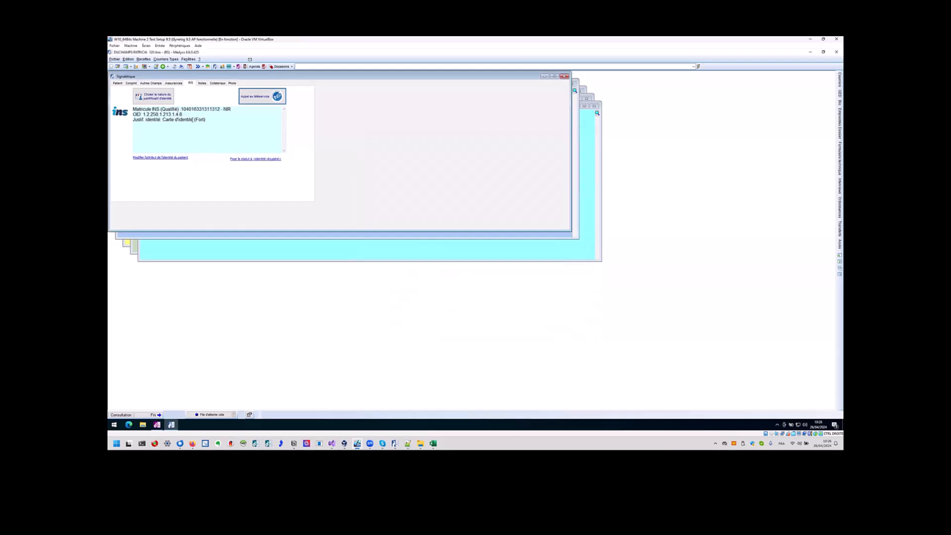
left_click(262, 96)
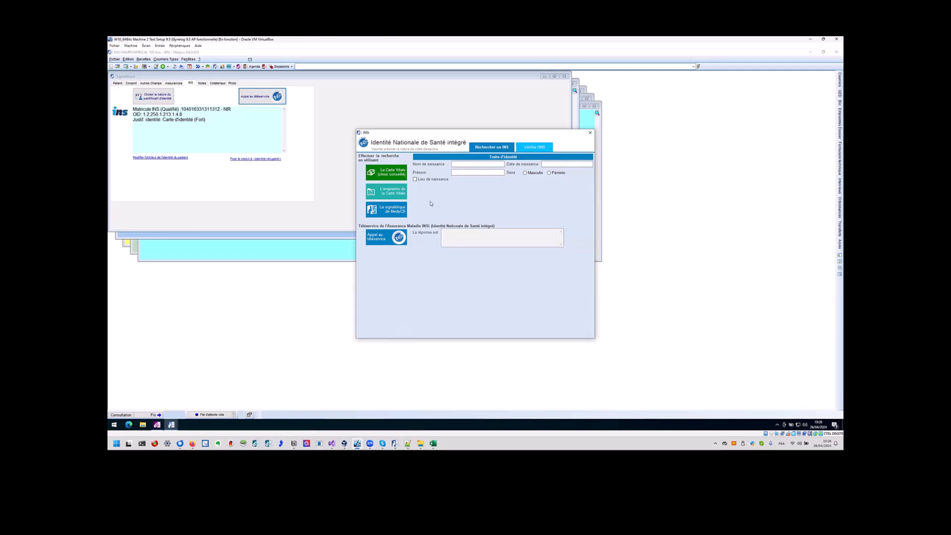
Fill the search from MedyCS and the Vitale card, then run Vérifier l'INS and cancel the reply.
left_click(387, 209)
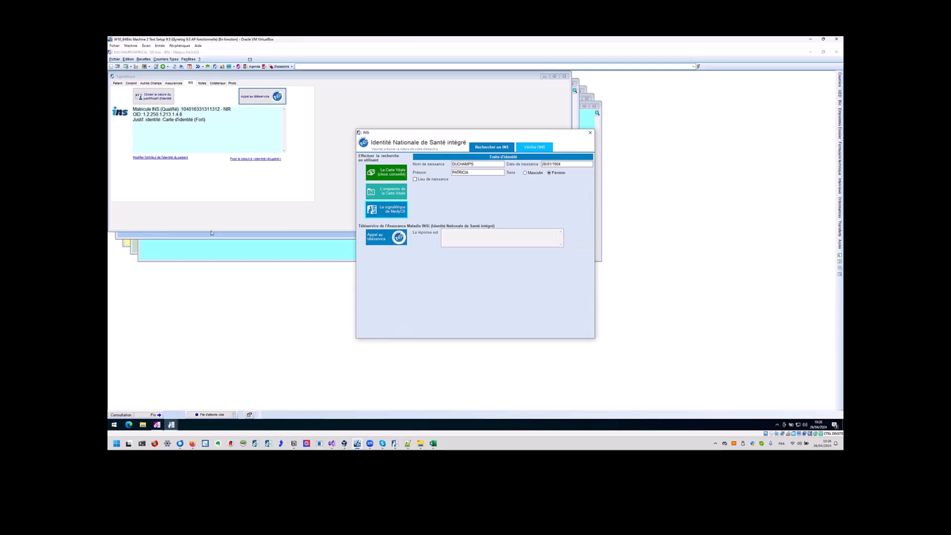
left_click(384, 175)
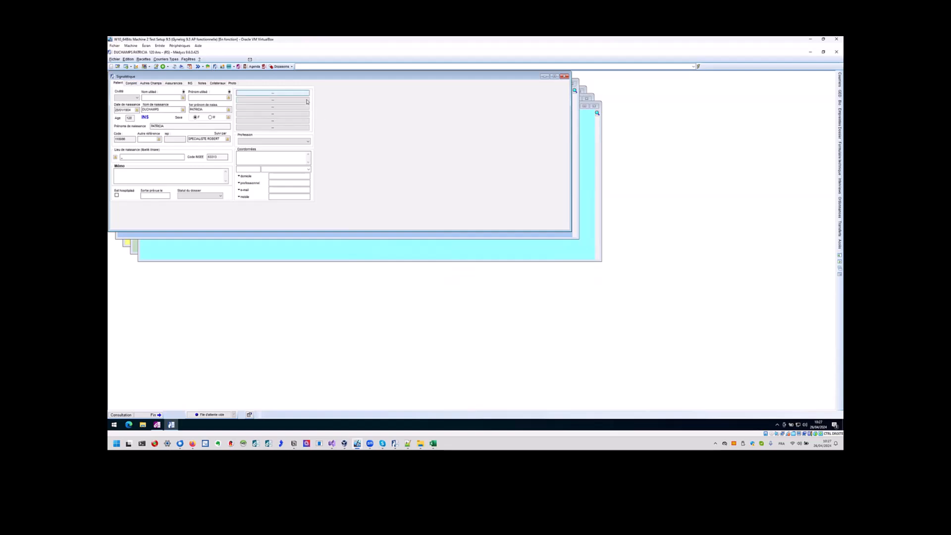
left_click(191, 83)
left_click(263, 97)
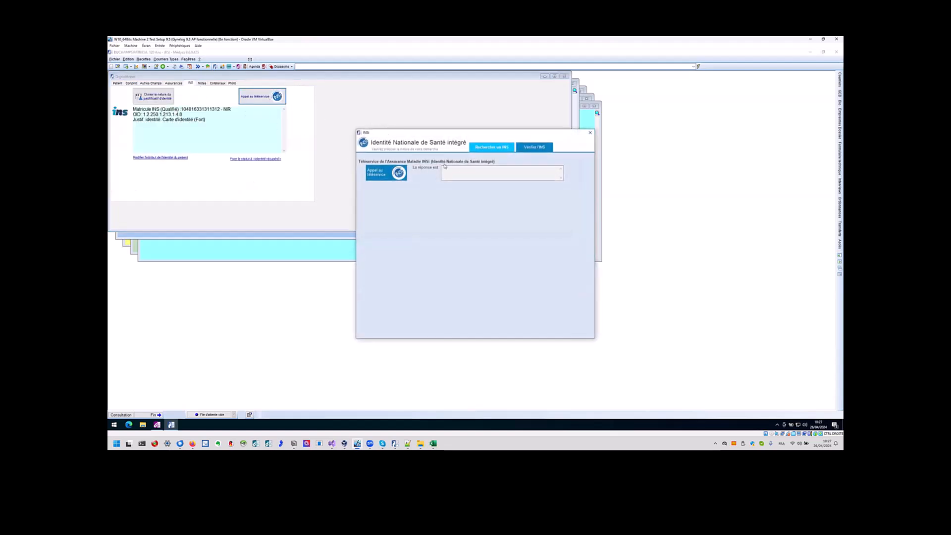
left_click(536, 150)
left_click(387, 176)
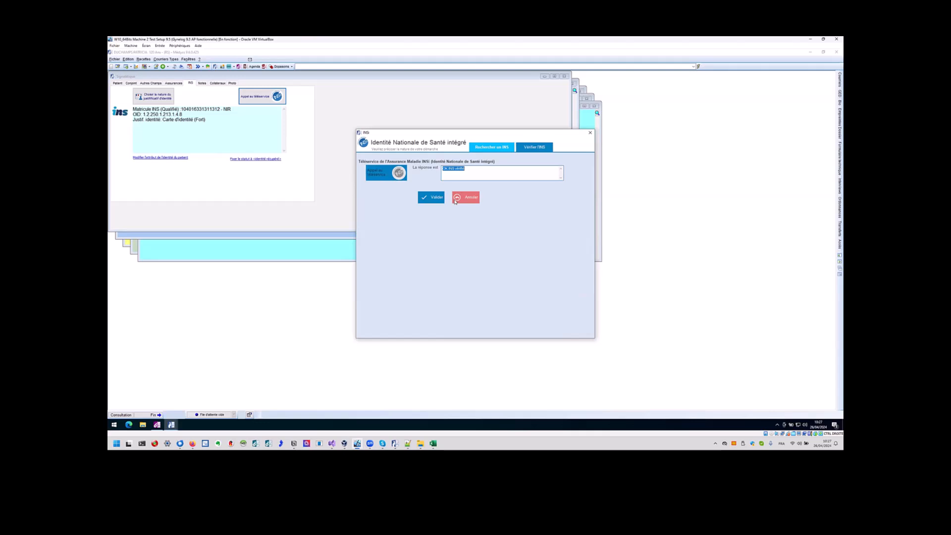
left_click(459, 198)
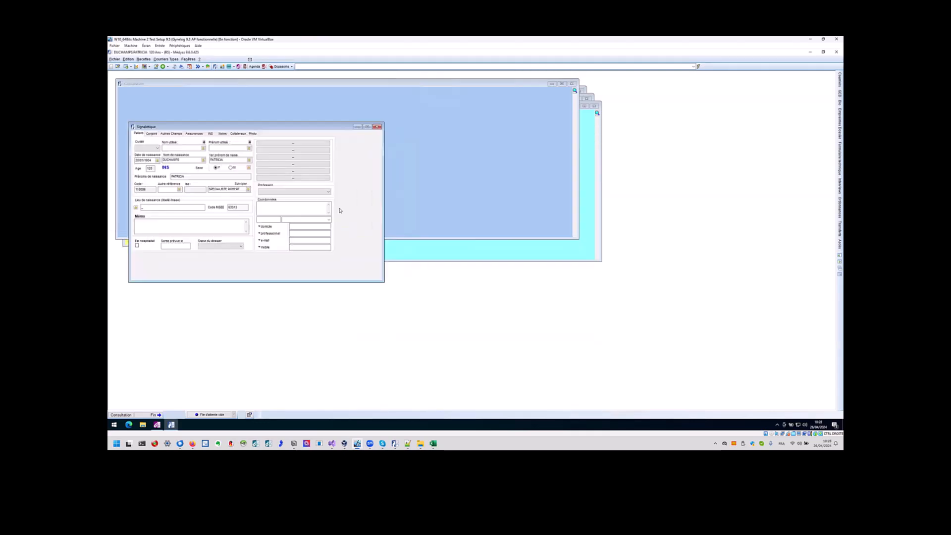
left_click(182, 66)
left_click(557, 208)
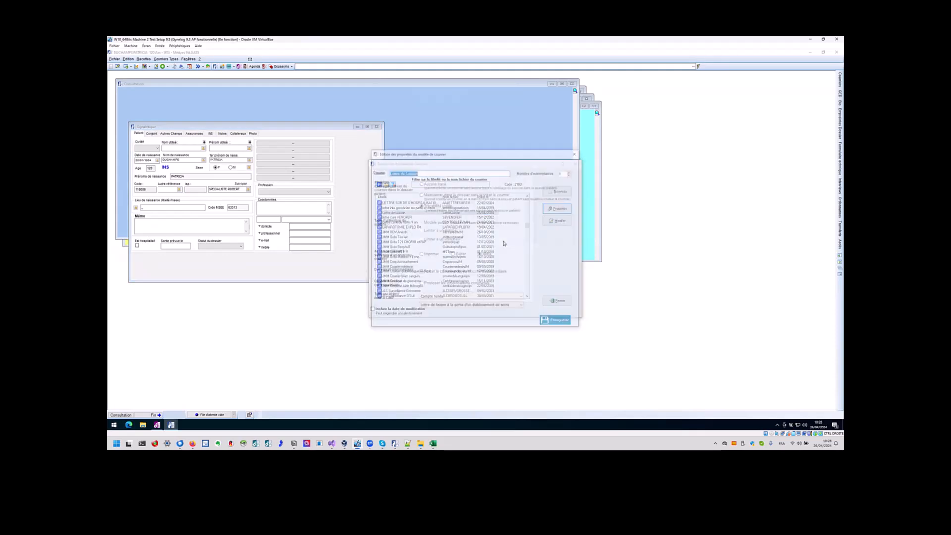
left_click_drag(492, 152, 570, 176)
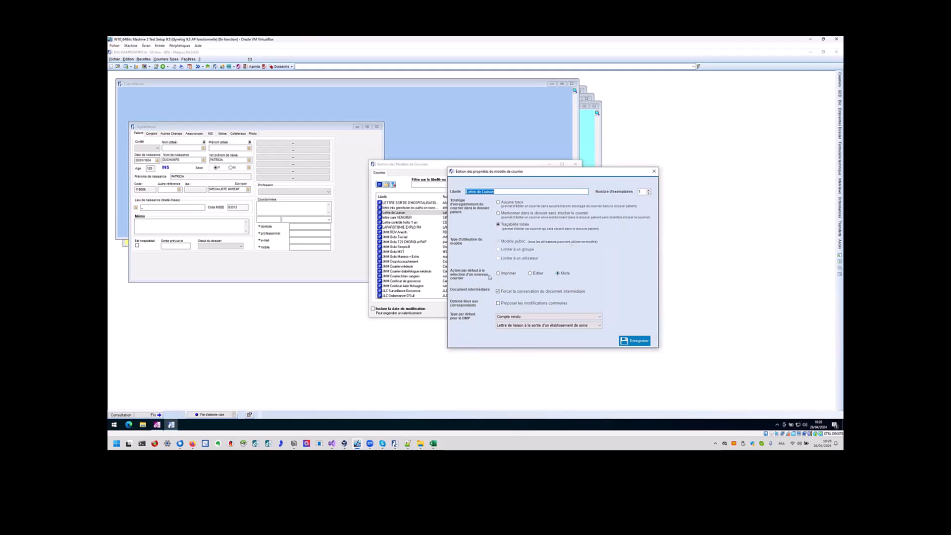
left_click(654, 172)
left_click(575, 164)
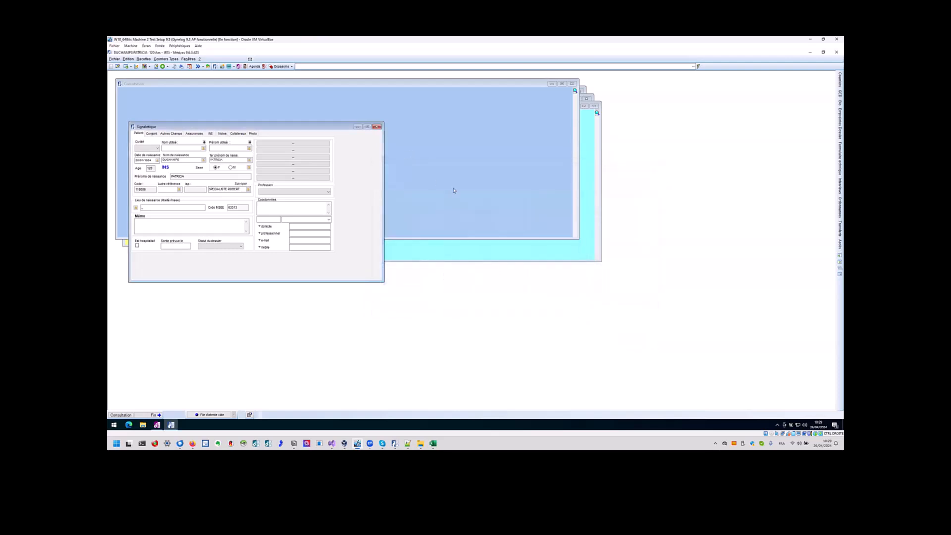
Set the Lettre de Liaison template's DMP type to Compte rendu / Lettre de liaison à la sortie and save.
left_click(390, 200)
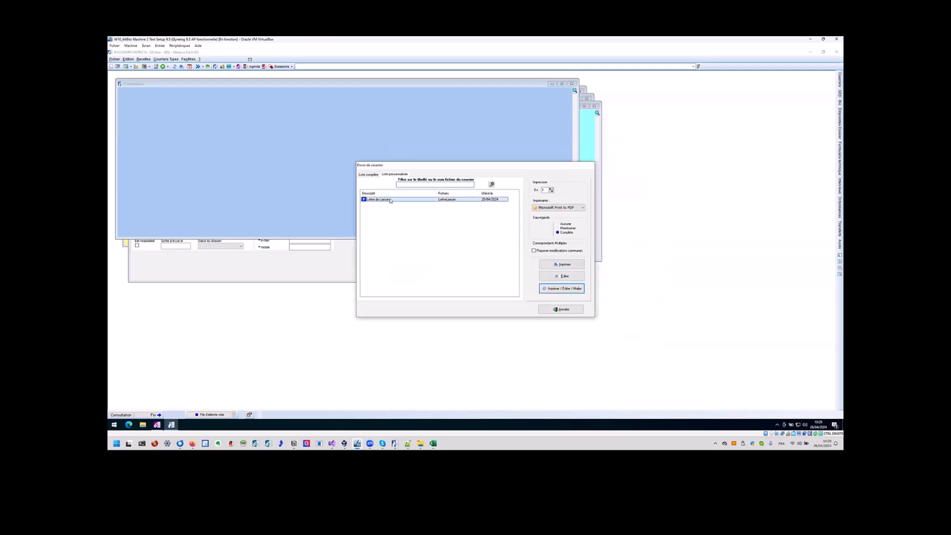
left_click(553, 290)
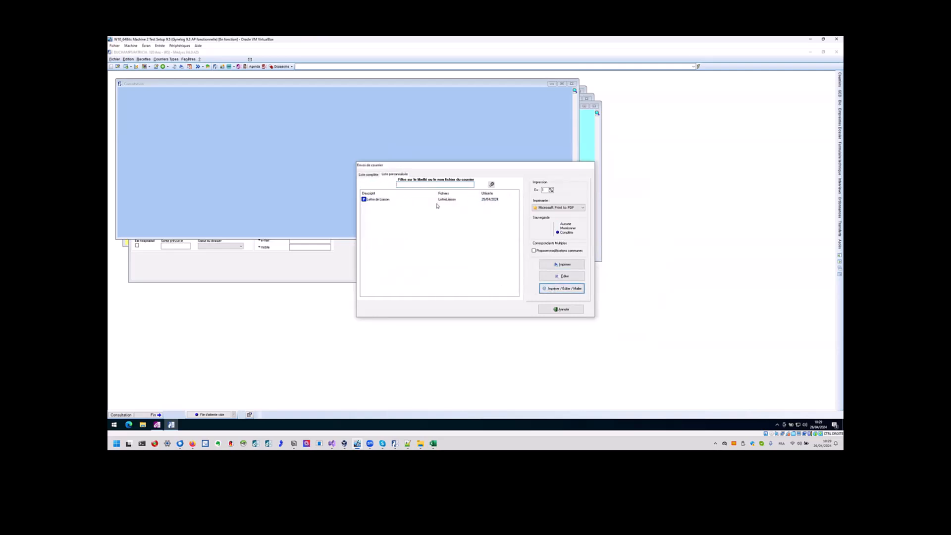
left_click(438, 201)
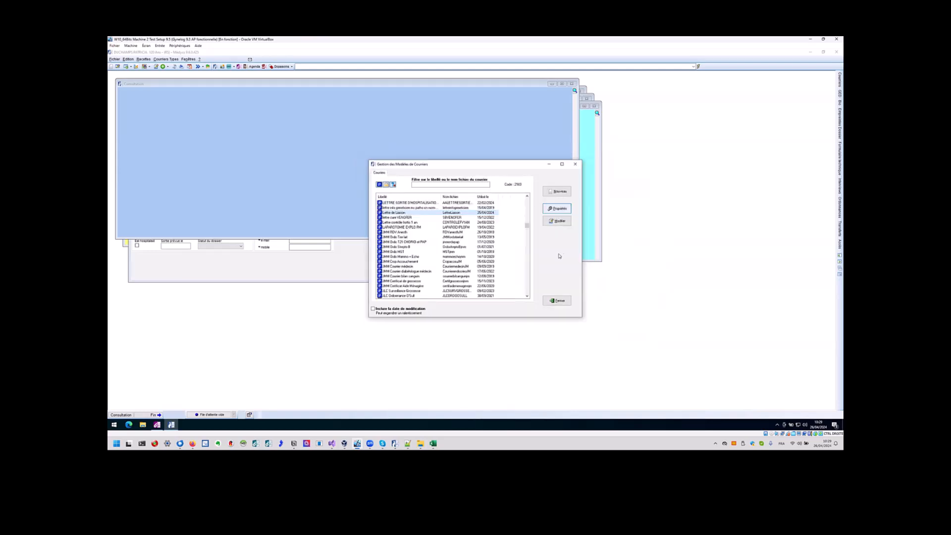
left_click(557, 220)
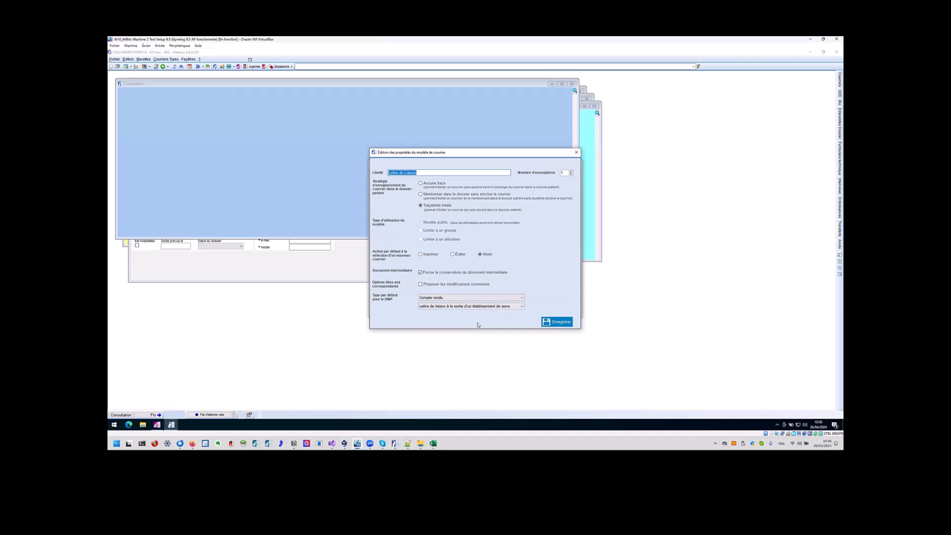
left_click(483, 299)
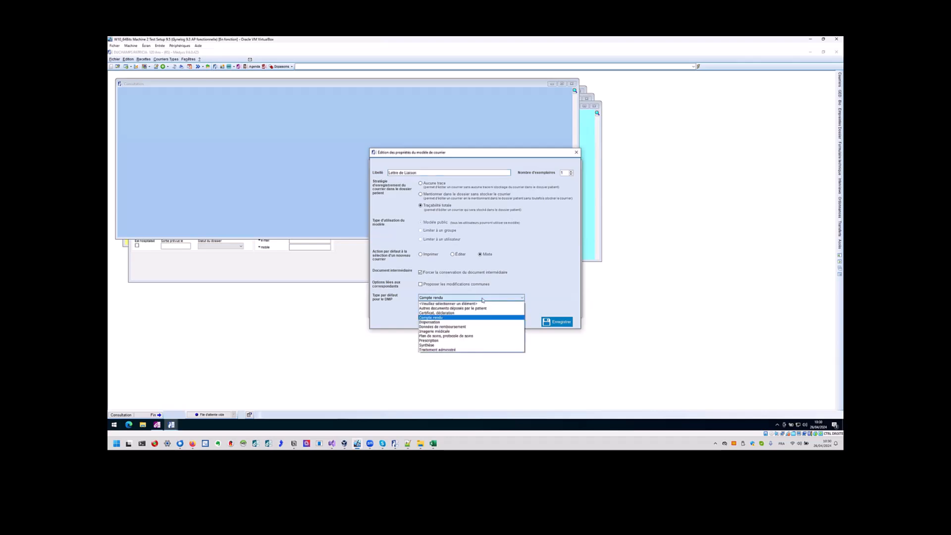
left_click(486, 299)
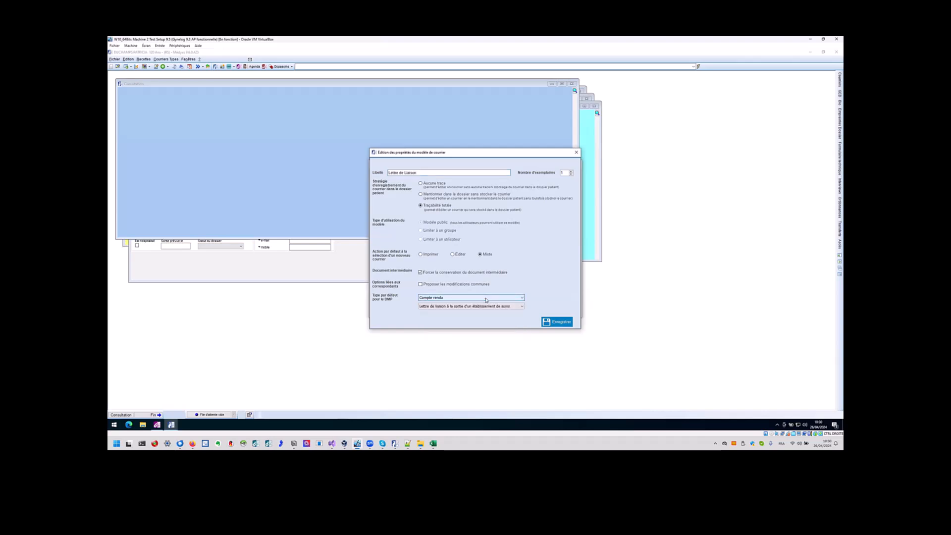
left_click(522, 308)
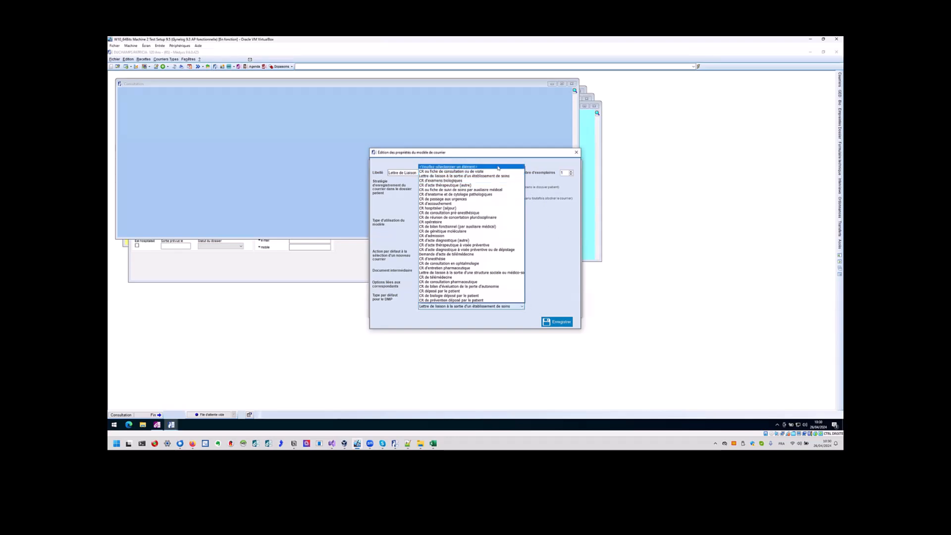
left_click(483, 176)
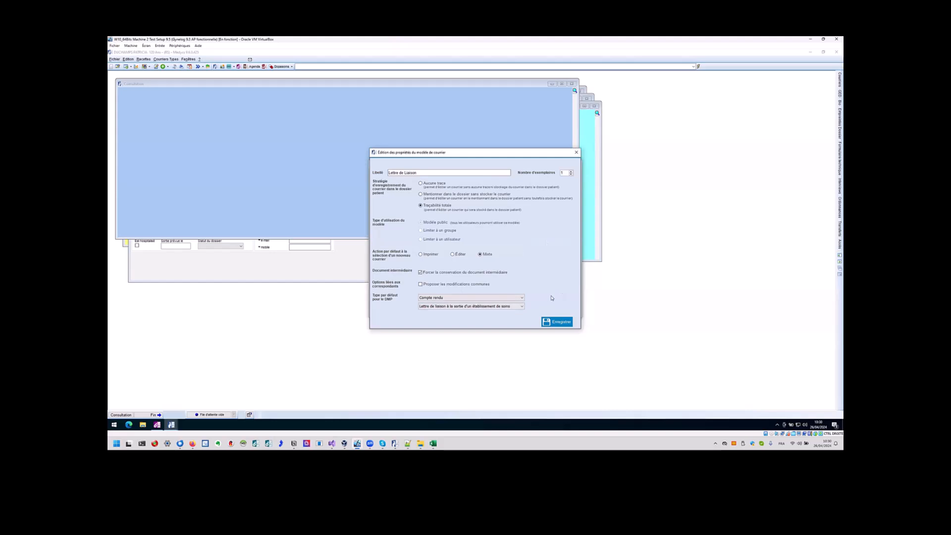
left_click(557, 322)
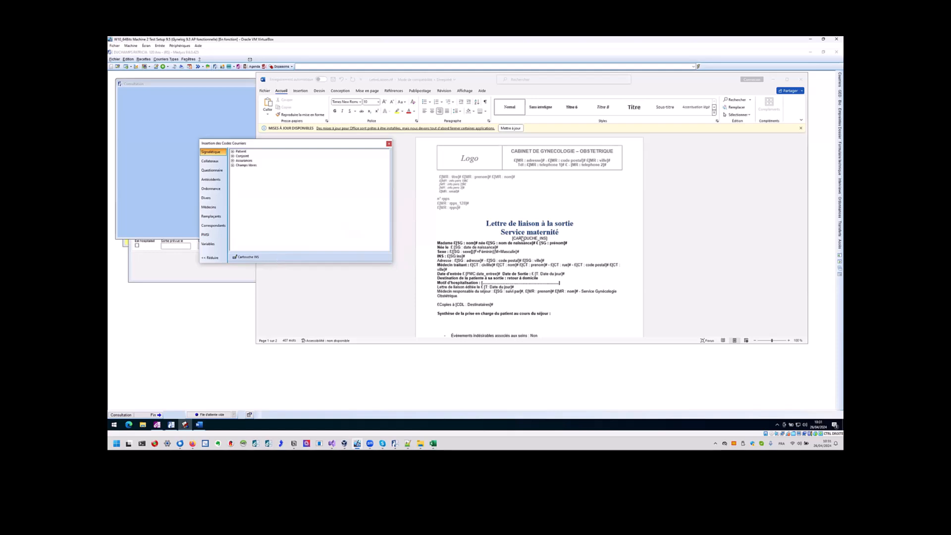
Insert the cartouche_ins and ins_datamatrix2 merge codes into the Word template.
left_click(511, 238)
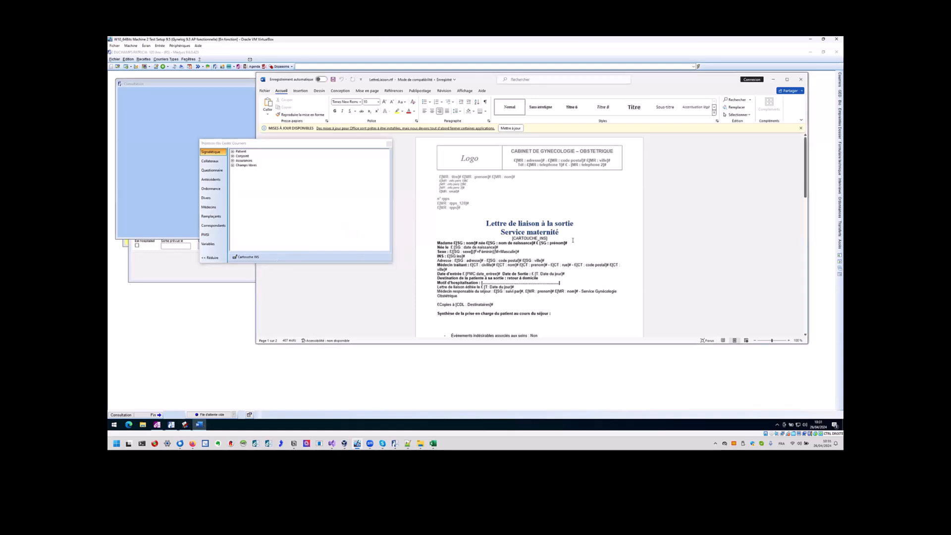
left_click_drag(548, 238, 512, 238)
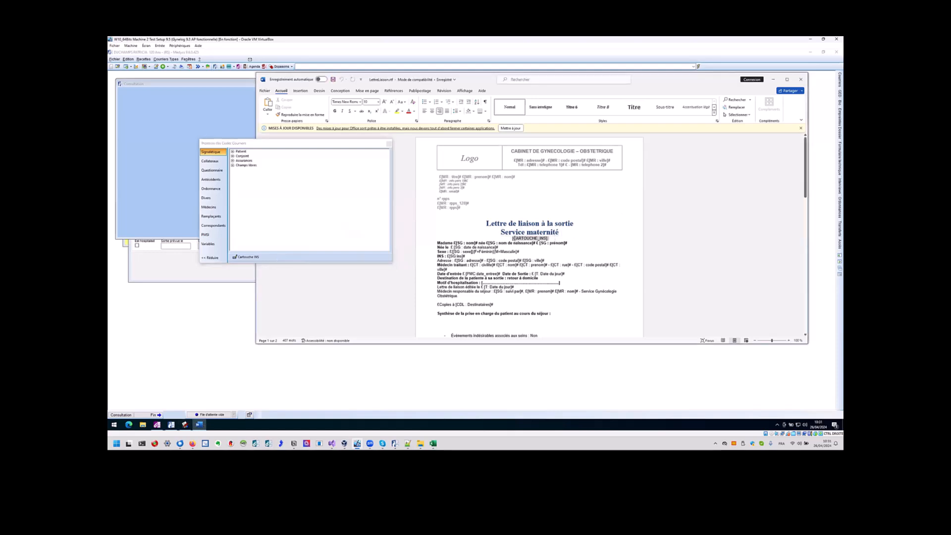
left_click(559, 252)
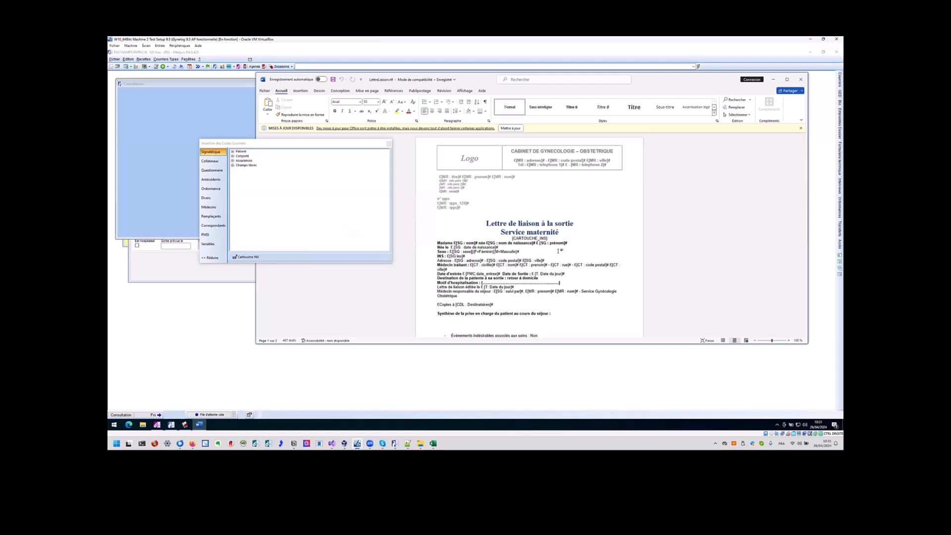
scroll(558, 252, "down", 2)
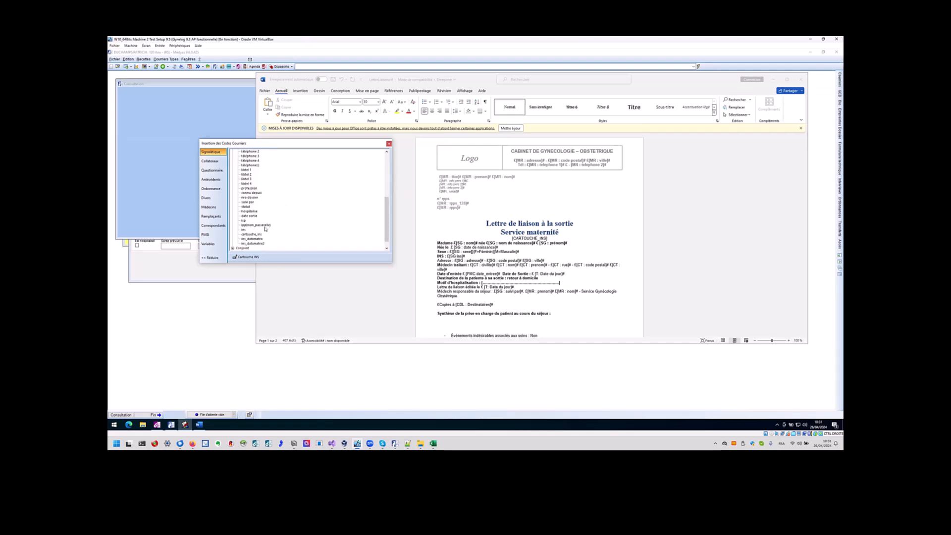
left_click(257, 234)
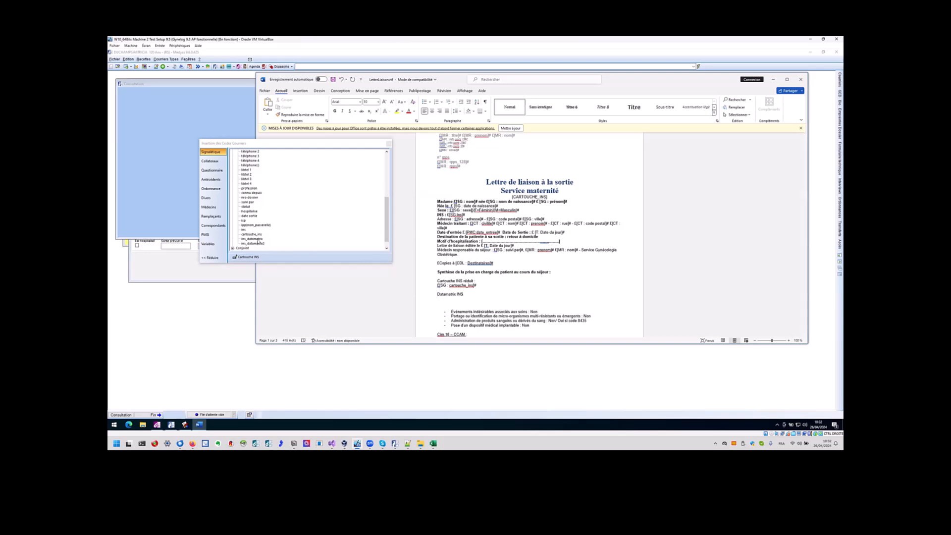
double_click(258, 244)
Browse the doctor merge codes and pick rpps and rpps_128.
scroll(469, 167, "up", 1)
left_click(209, 208)
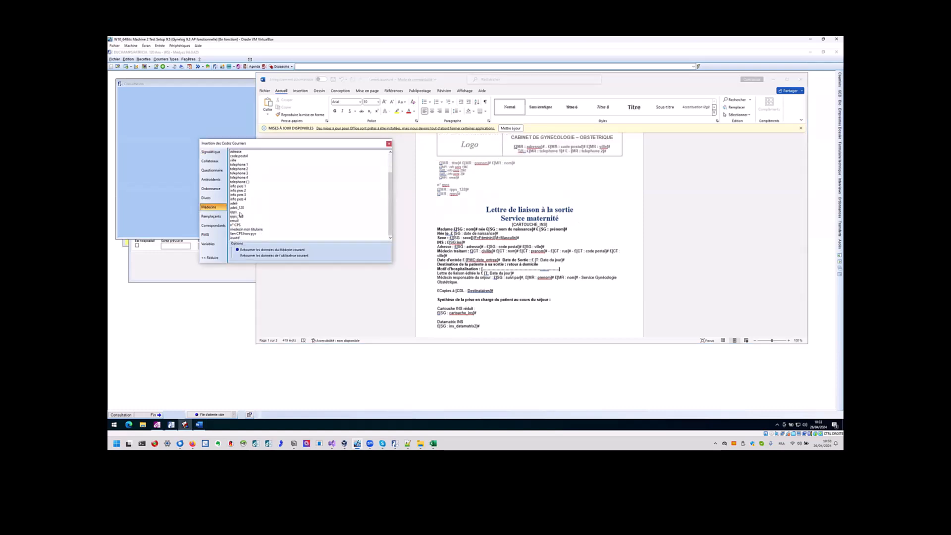
left_click(242, 208)
left_click(242, 217)
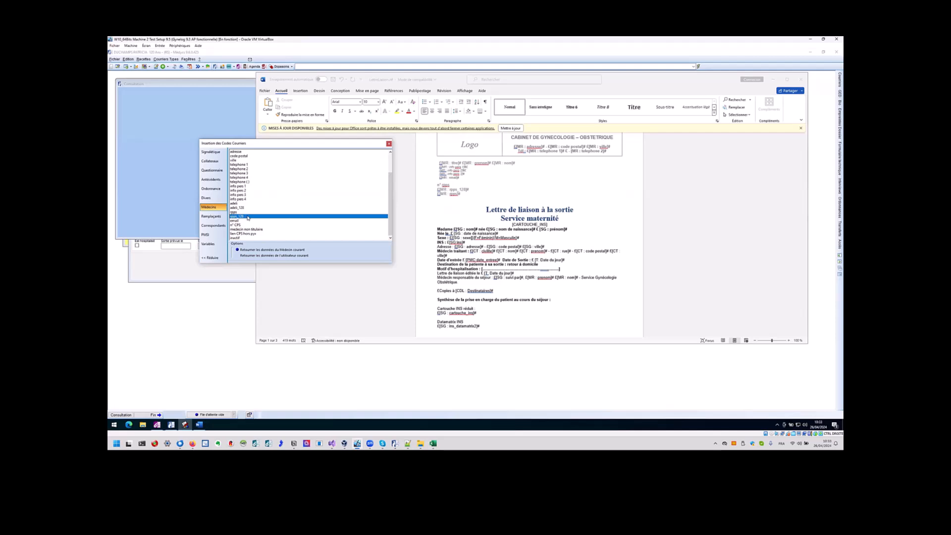
Close Word keeping the template, then generate the patient's Lettre de Liaison.
left_click(801, 79)
double_click(452, 210)
double_click(454, 198)
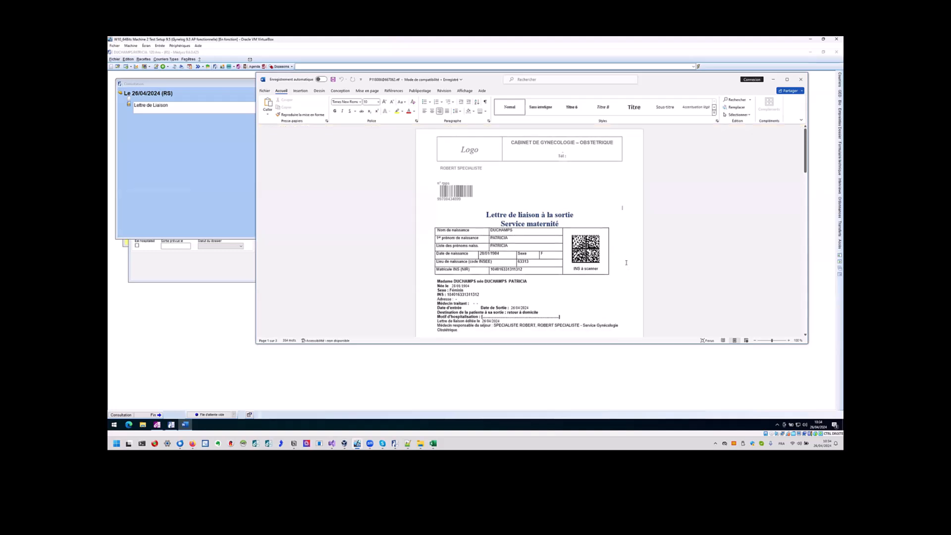
Review the Word letter's reduced INS cartouche line, its identity traits and the INS number.
scroll(627, 262, "down", 1)
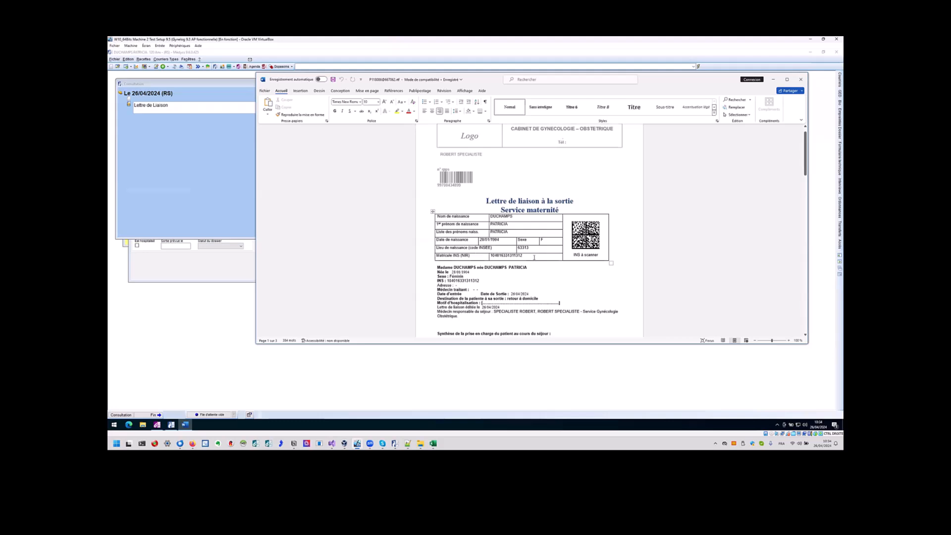
scroll(534, 257, "down", 4)
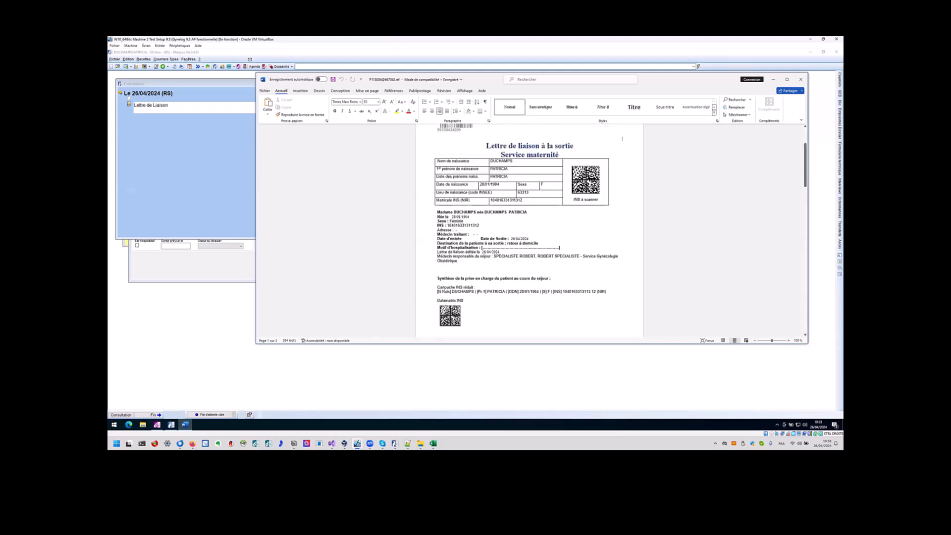
left_click_drag(437, 292, 614, 293)
left_click(518, 303)
double_click(494, 291)
double_click(525, 292)
double_click(547, 292)
double_click(565, 292)
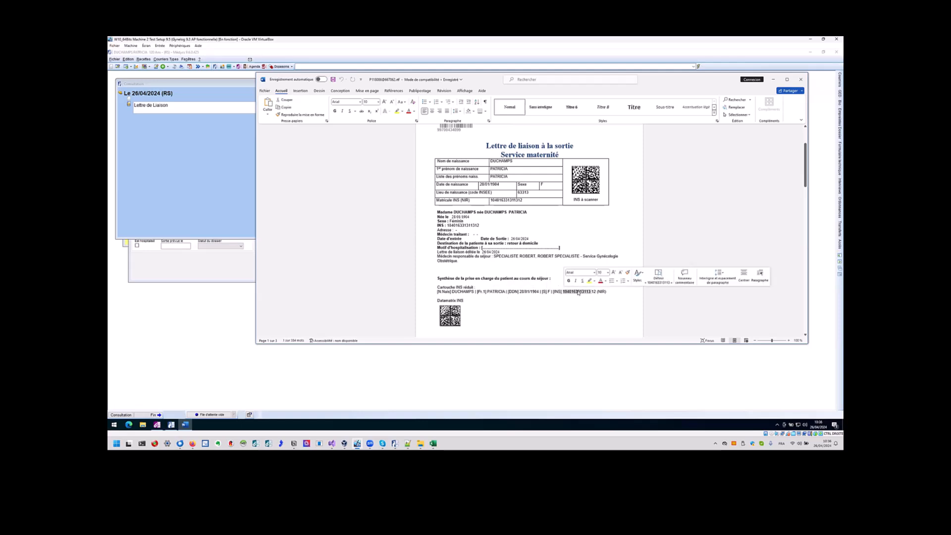
scroll(565, 299, "down", 1)
left_click(501, 267)
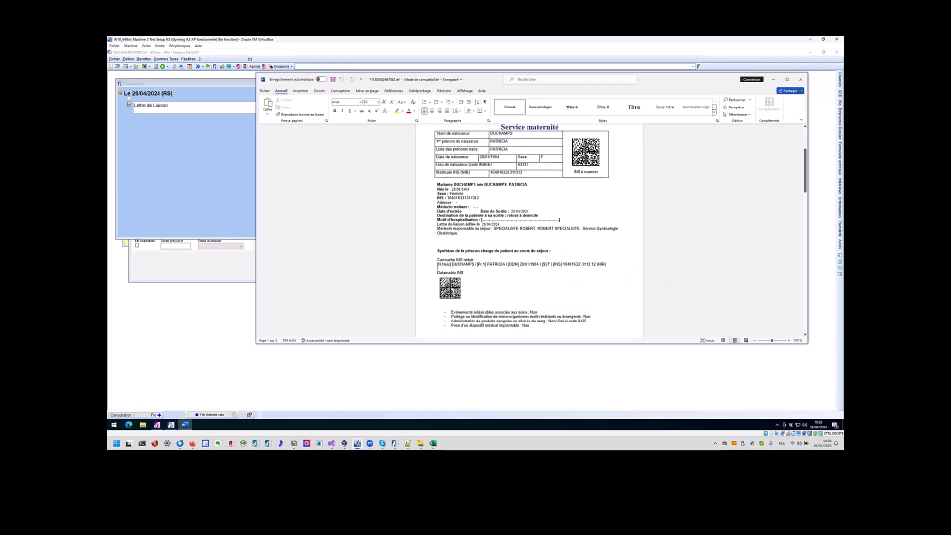
scroll(513, 255, "up", 1)
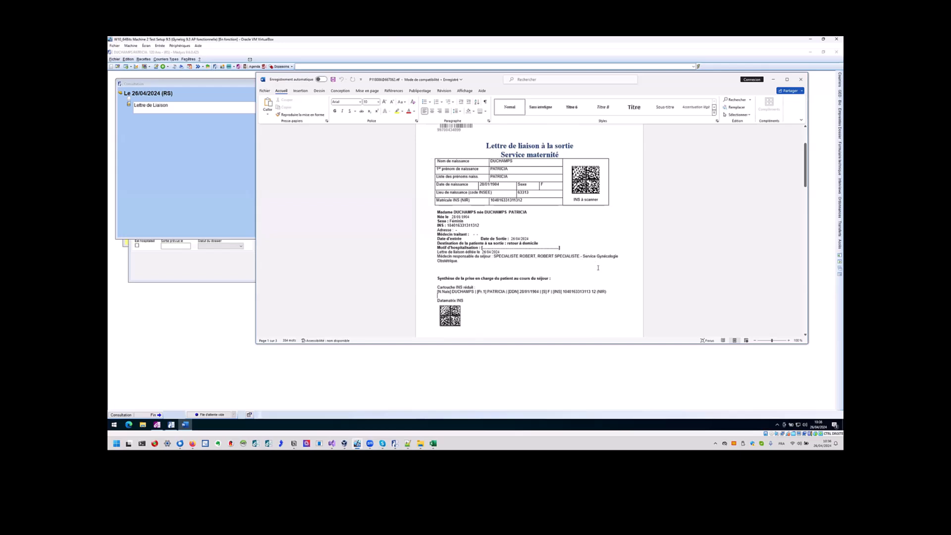
Close the Word letter and start a secure mail sending the Lettre de Liaison.
key("alt+F4")
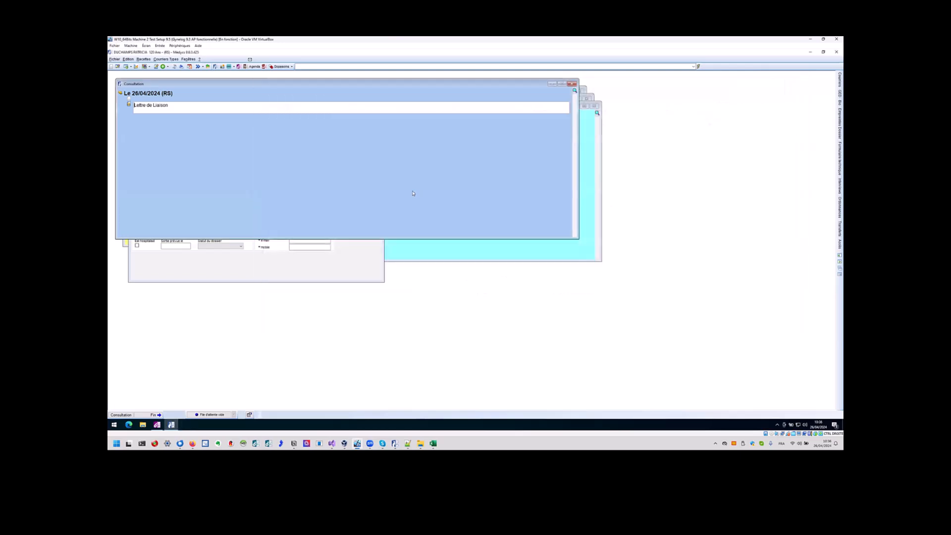
right_click(125, 111)
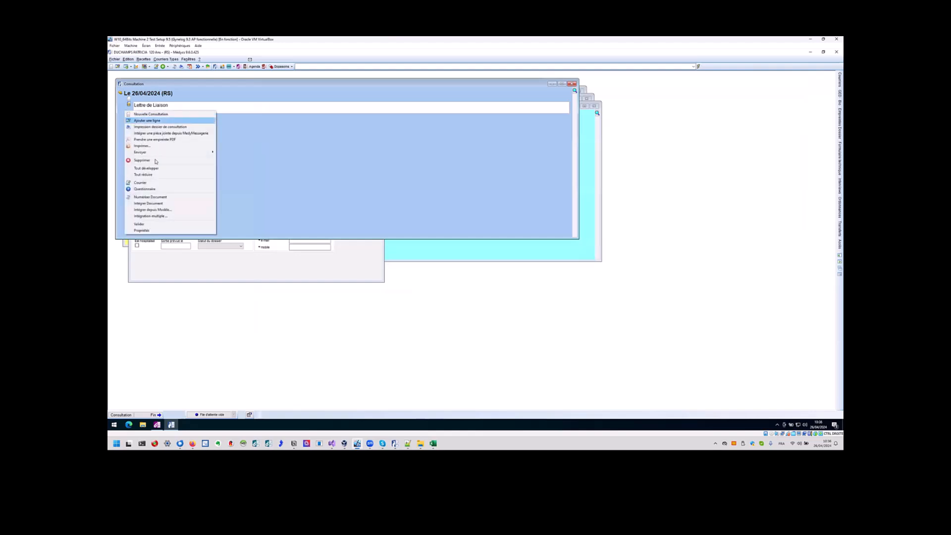
mouse_move(183, 156)
left_click(257, 159)
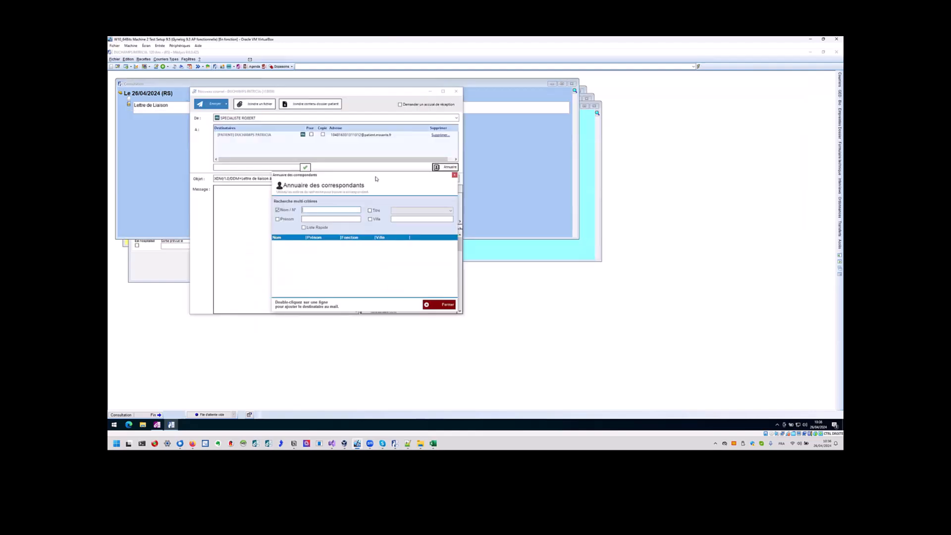
Add the specialist found by searching 'spe' in the directory as recipient, then send.
type("spe")
left_click(294, 243)
double_click(336, 244)
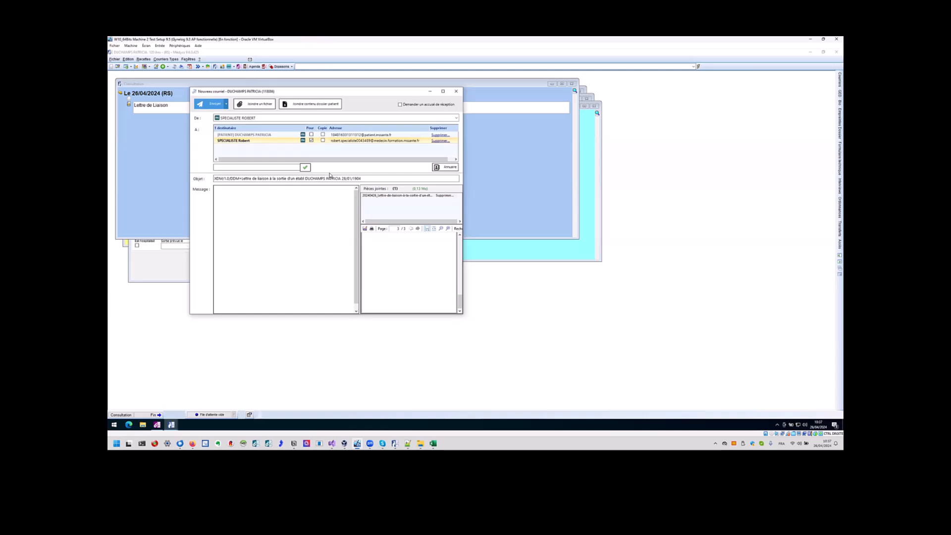
left_click(214, 104)
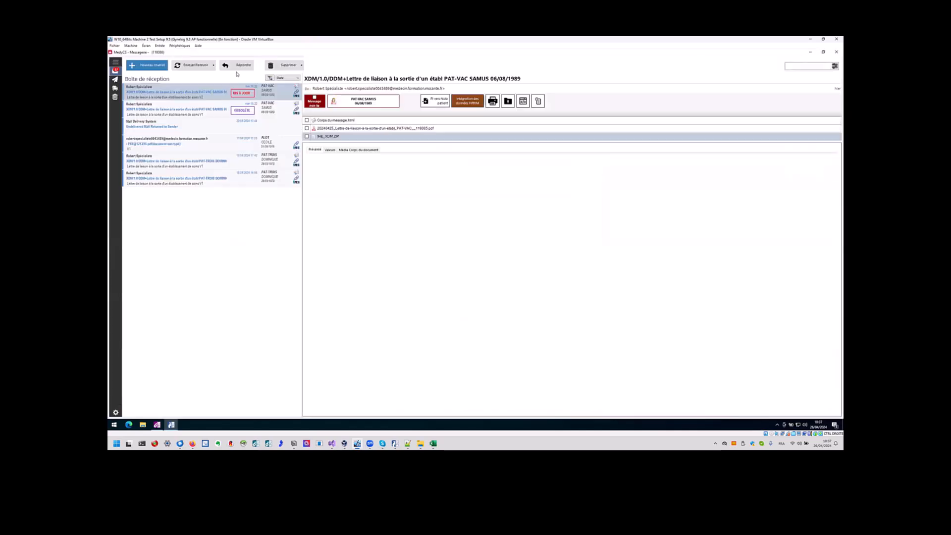
Receive new messages and preview the liaison letter's PDF attachment.
left_click(214, 65)
left_click(198, 80)
left_click(346, 130)
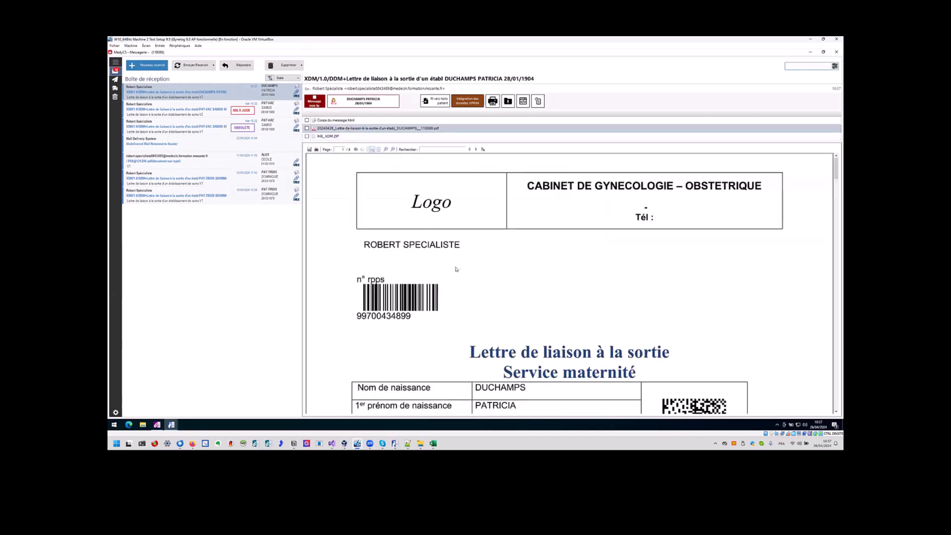
Scroll through the PDF attachment to review the INS identity page.
scroll(455, 269, "down", 12)
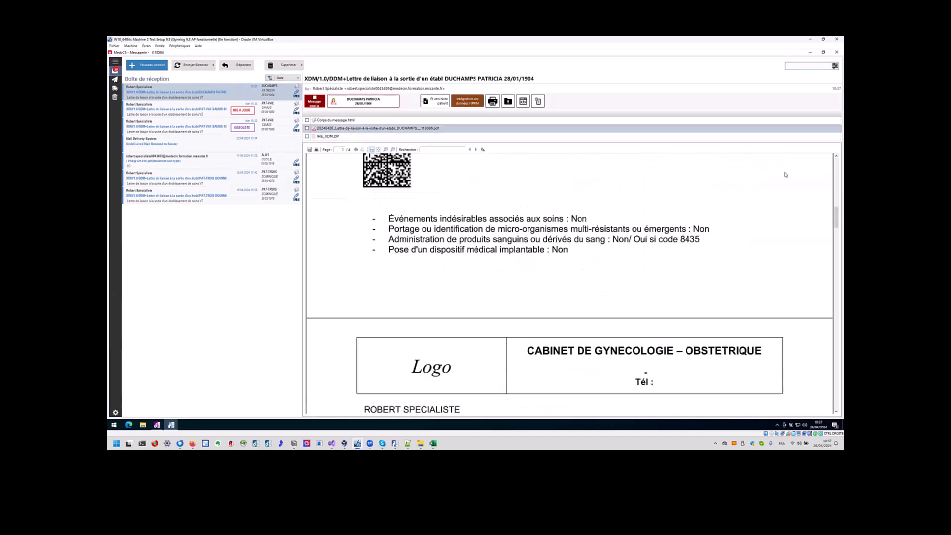
left_click_drag(834, 224, 825, 384)
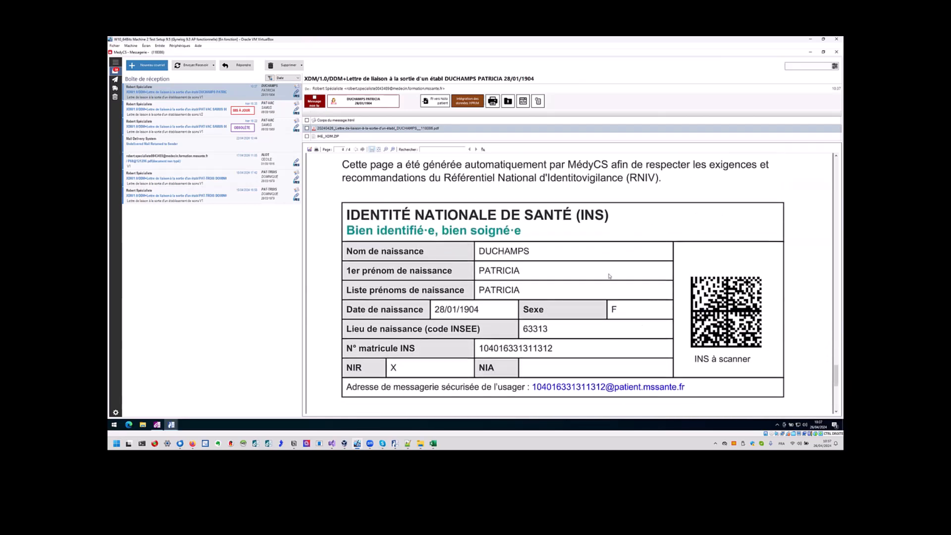
scroll(521, 343, "down", 4)
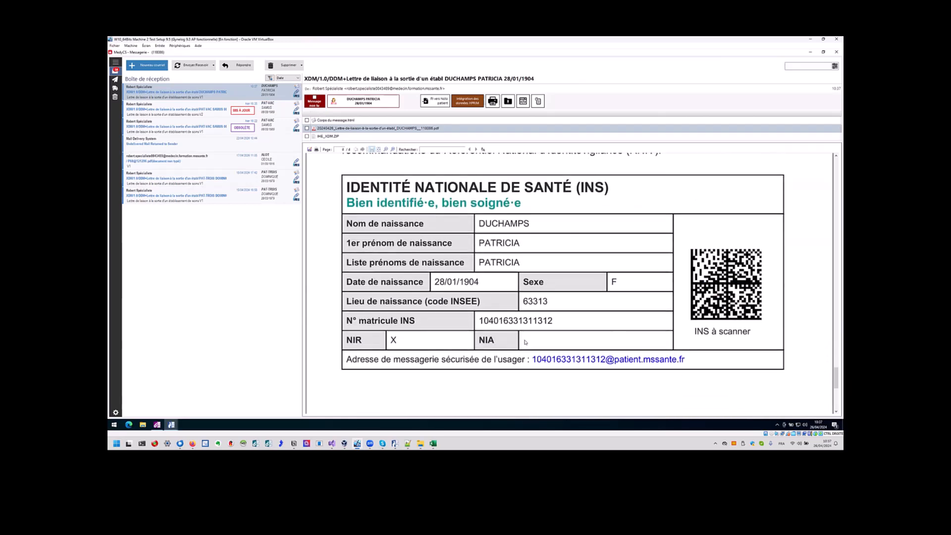
scroll(526, 342, "down", 3)
scroll(525, 342, "up", 8)
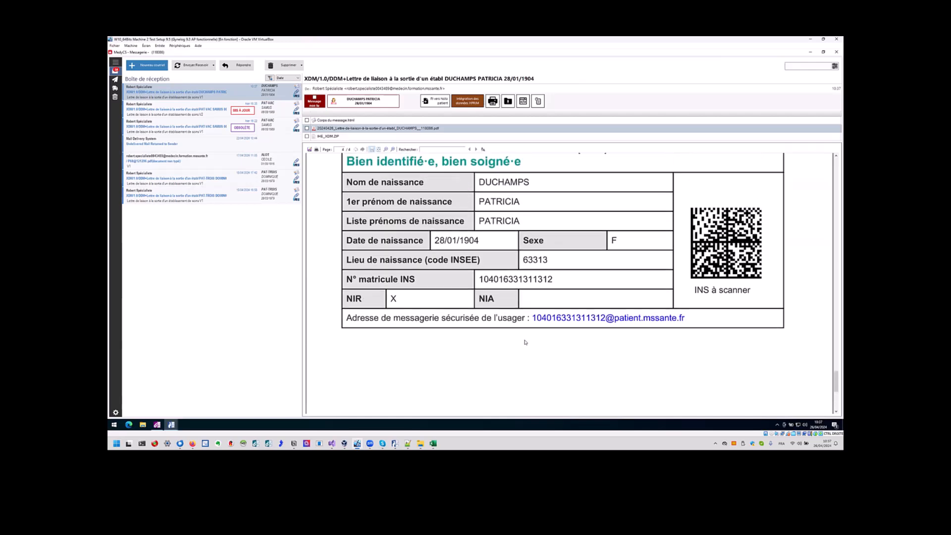
scroll(560, 312, "up", 10)
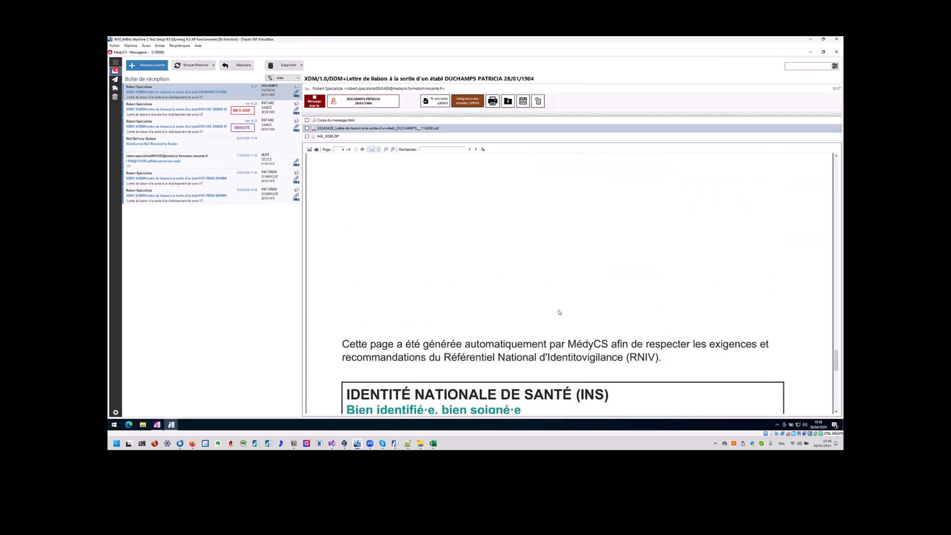
scroll(556, 326, "up", 15)
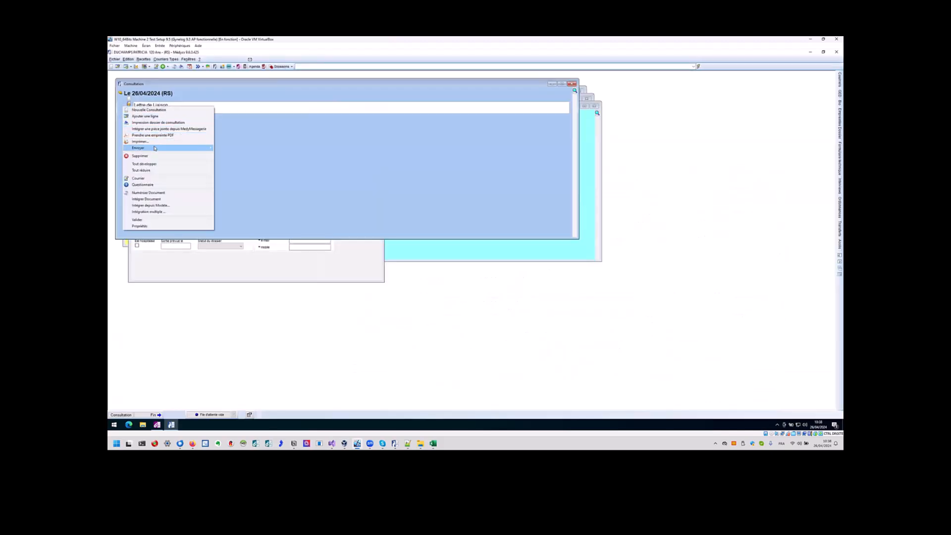
E-mail the Lettre de Liaison as an attachment to the patient and enlarge the Nouveau courriel window.
mouse_move(153, 148)
left_click(235, 154)
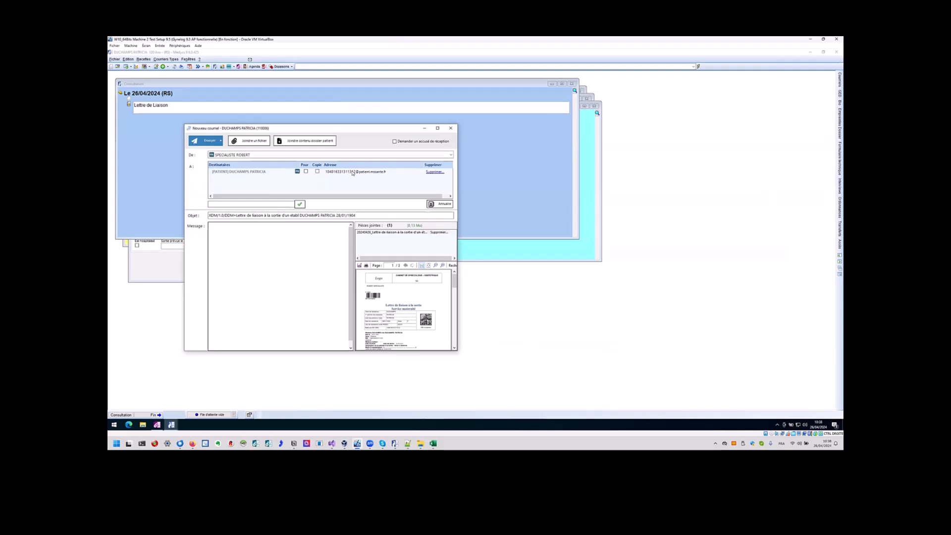
left_click(353, 173)
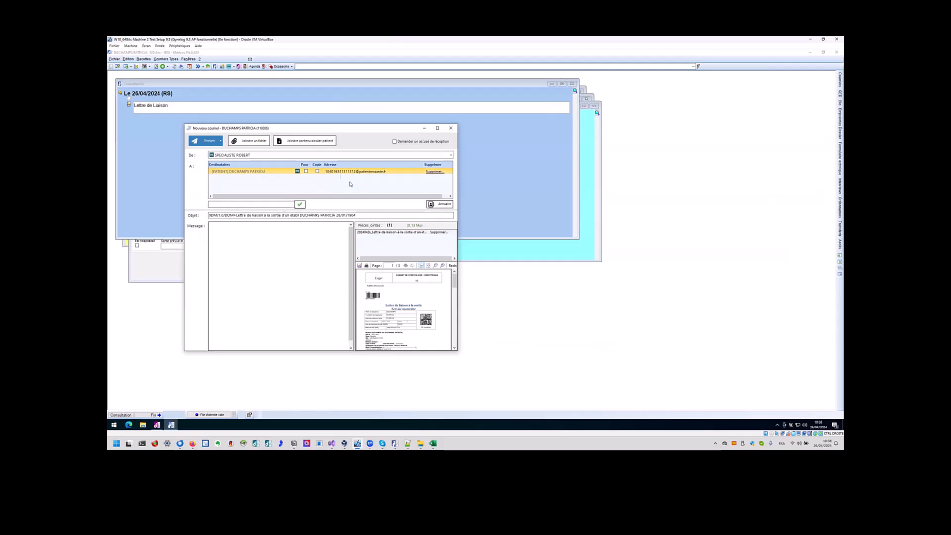
left_click_drag(456, 350, 523, 386)
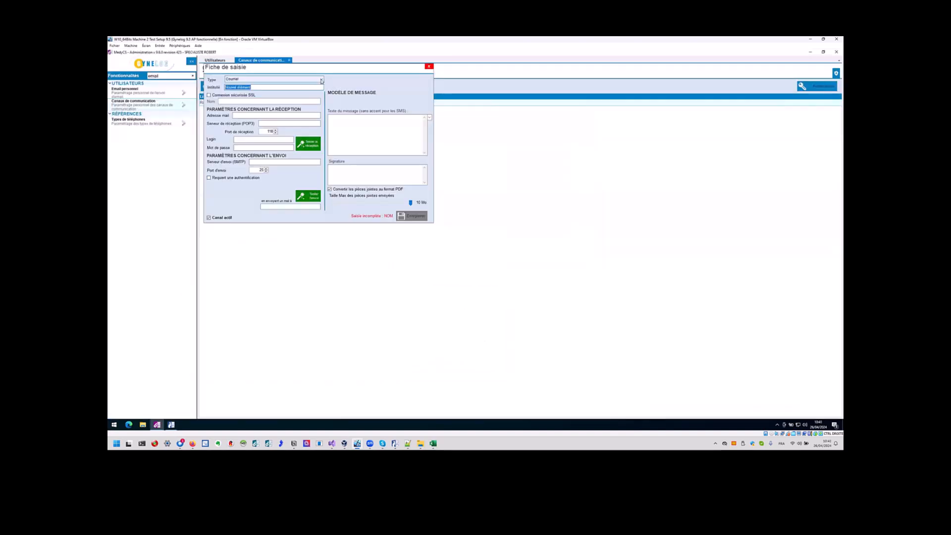
Browse the channel types (MediMail, MSSanté, ApiCrypt v2) and settle on Courriel.
left_click(321, 80)
left_click(322, 80)
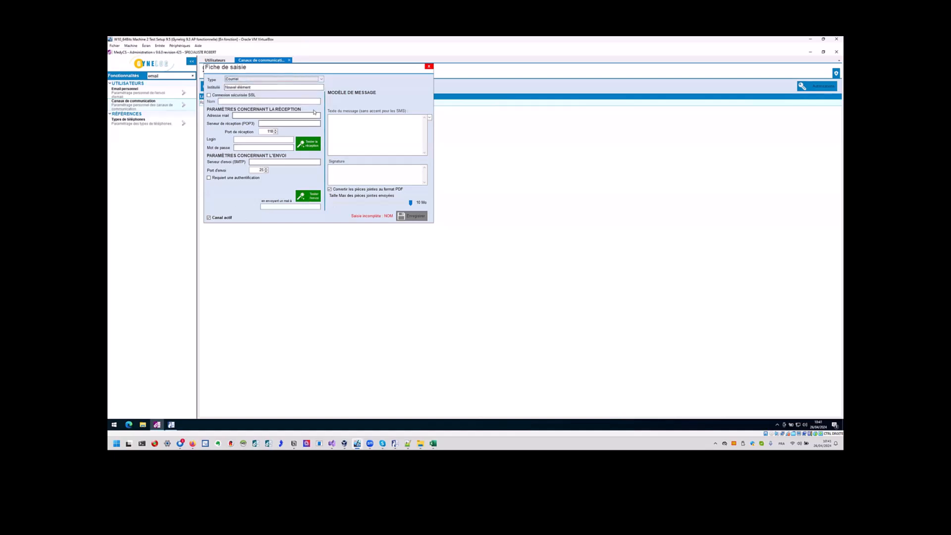
left_click(322, 80)
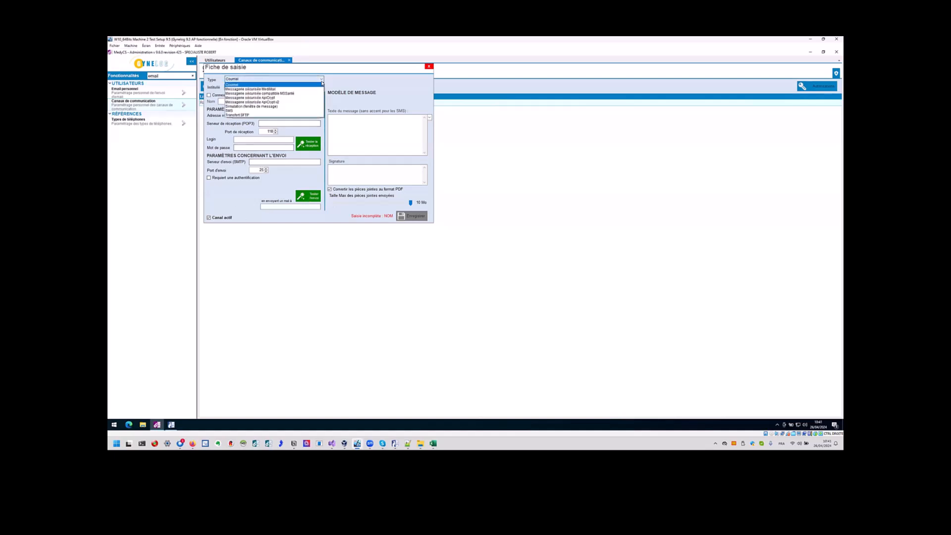
left_click(304, 85)
left_click(305, 81)
left_click(300, 89)
left_click(308, 80)
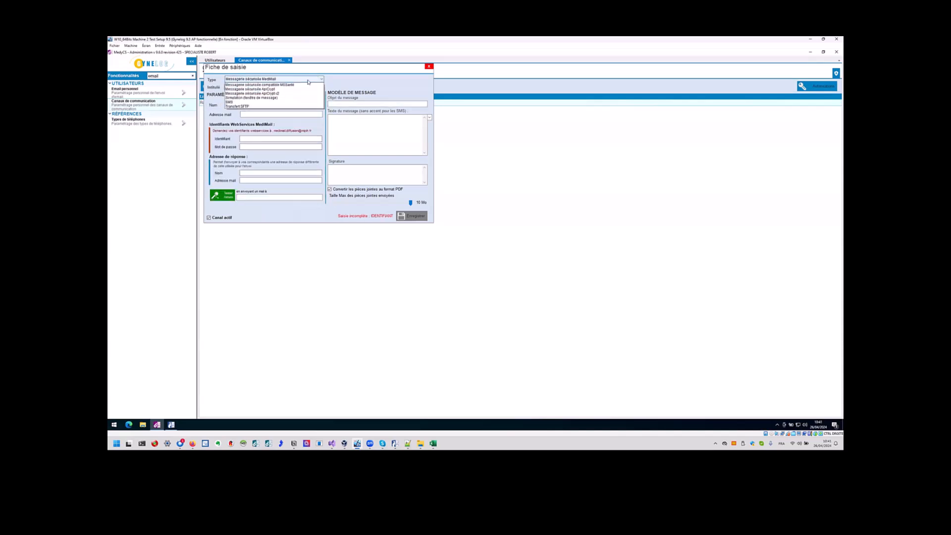
left_click(299, 94)
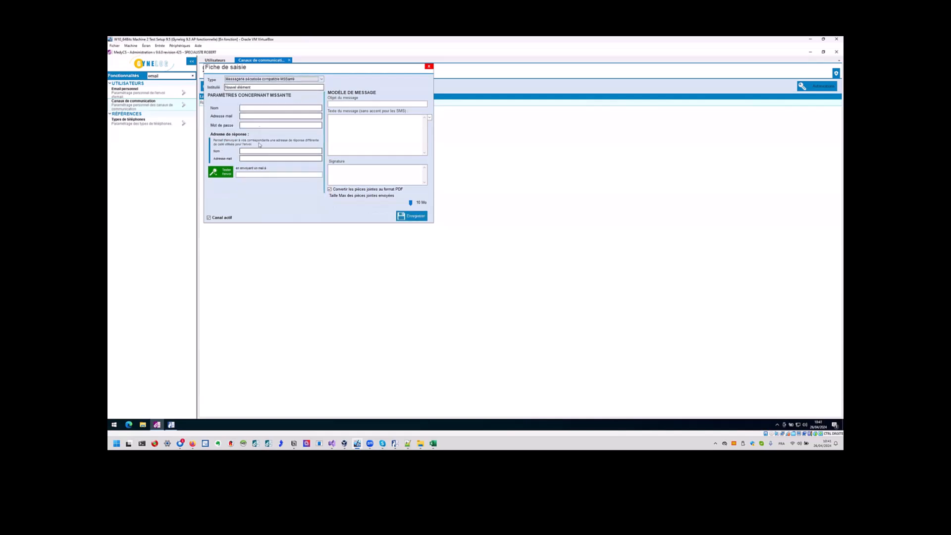
left_click(290, 79)
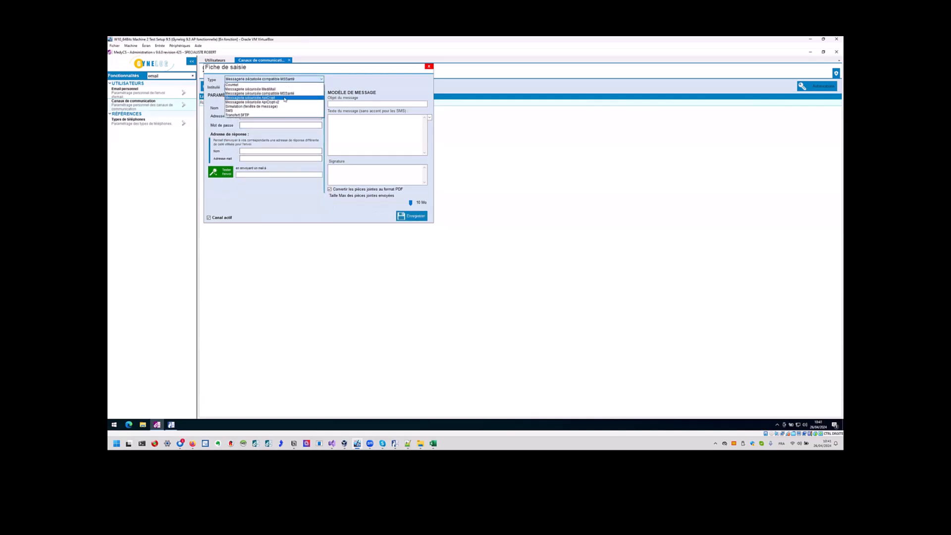
left_click(285, 102)
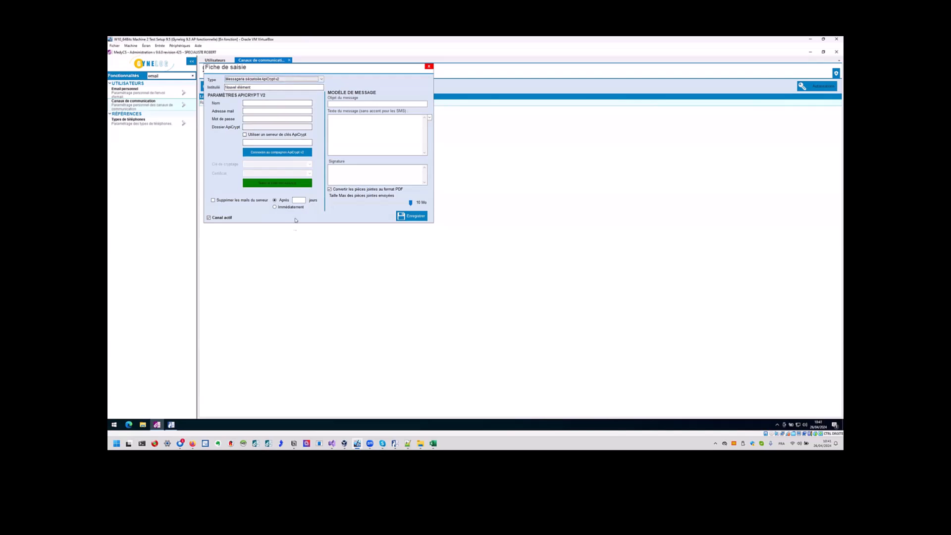
left_click(314, 80)
left_click(250, 85)
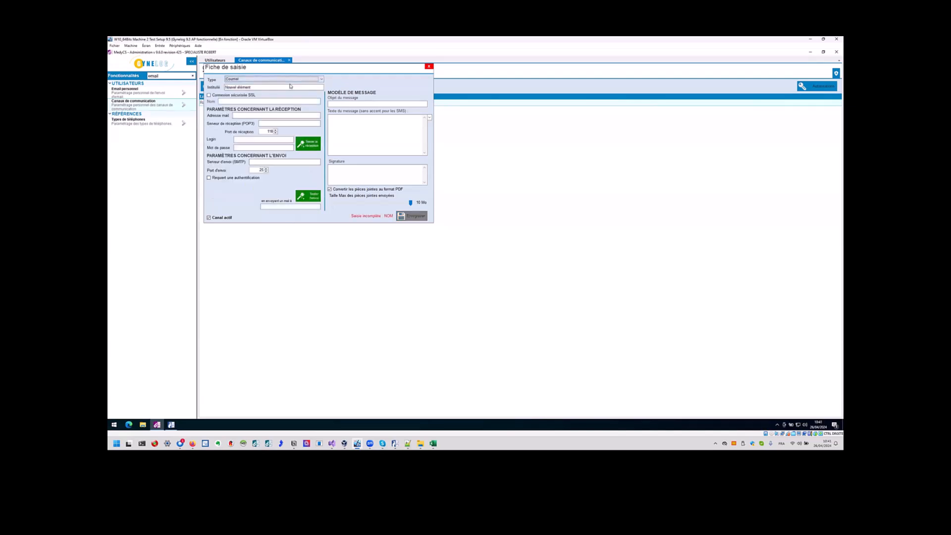
Enable the SSL secure connection and label the channel 'mon adresse'.
left_click(243, 97)
left_click(263, 88)
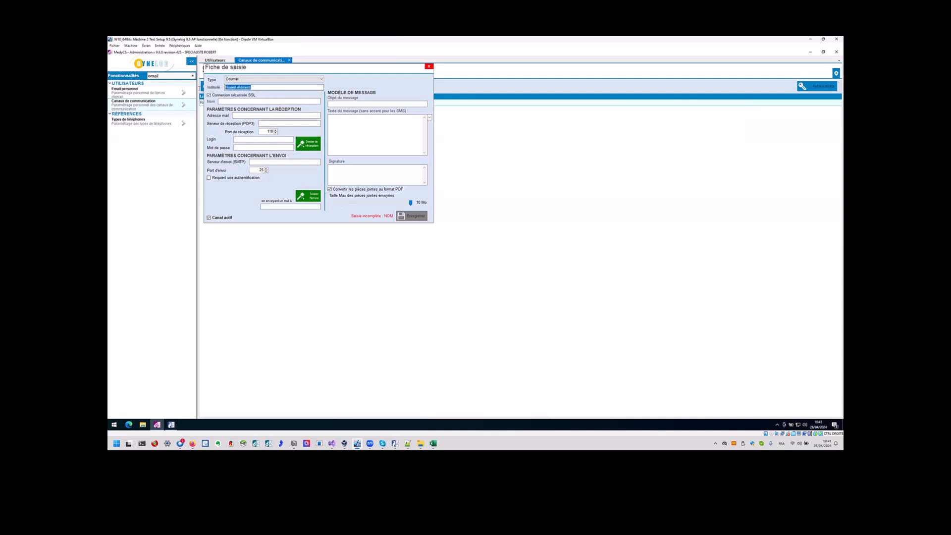
type("mon adresse")
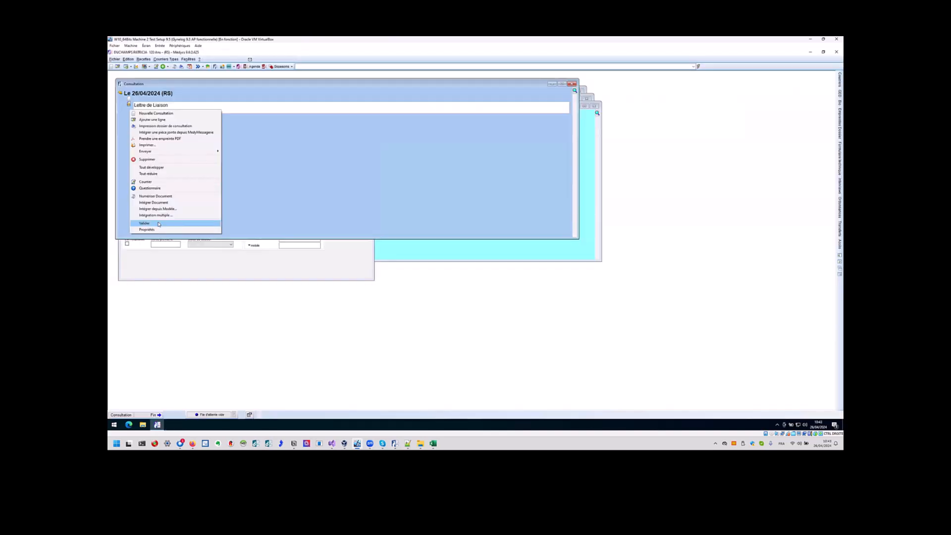
Select the Lettre de liaison document type in the DMP options, then return to the consultation.
left_click(225, 108)
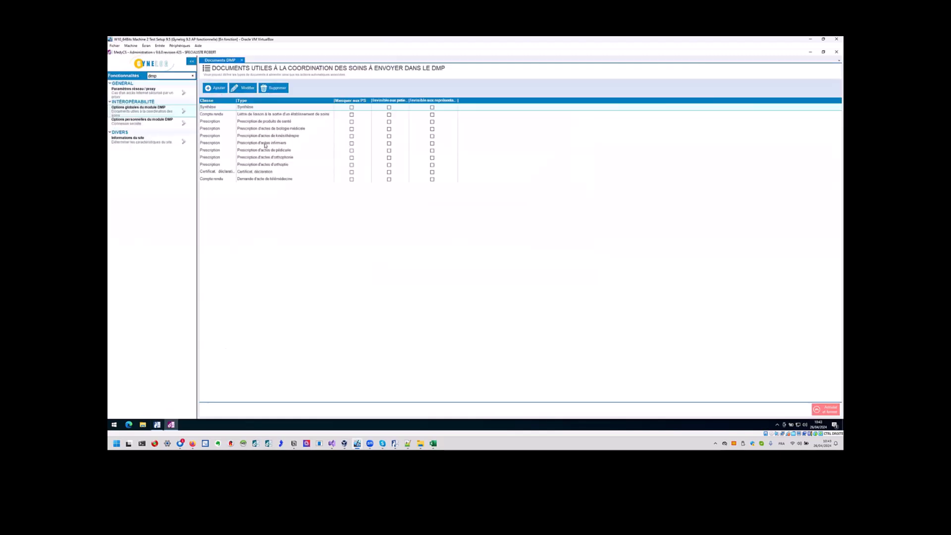
left_click(221, 115)
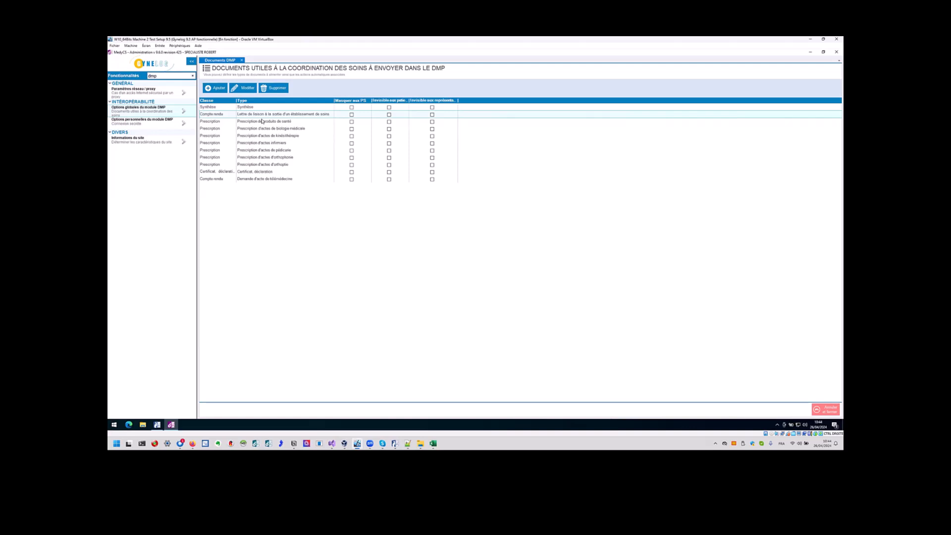
key("alt+Tab")
Validate and lock the Lettre de Liaison, then save the patient's DMP consent.
right_click(128, 106)
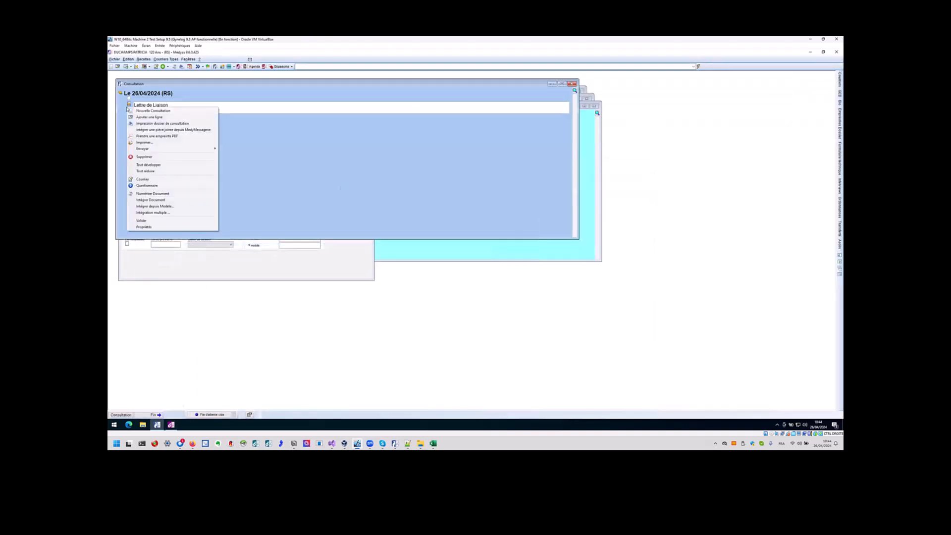
left_click(147, 223)
left_click(472, 253)
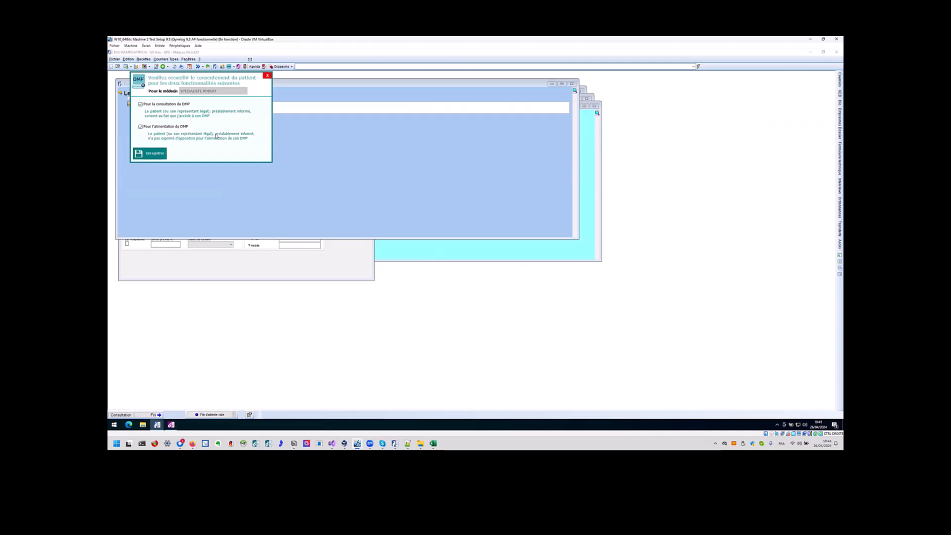
left_click(151, 154)
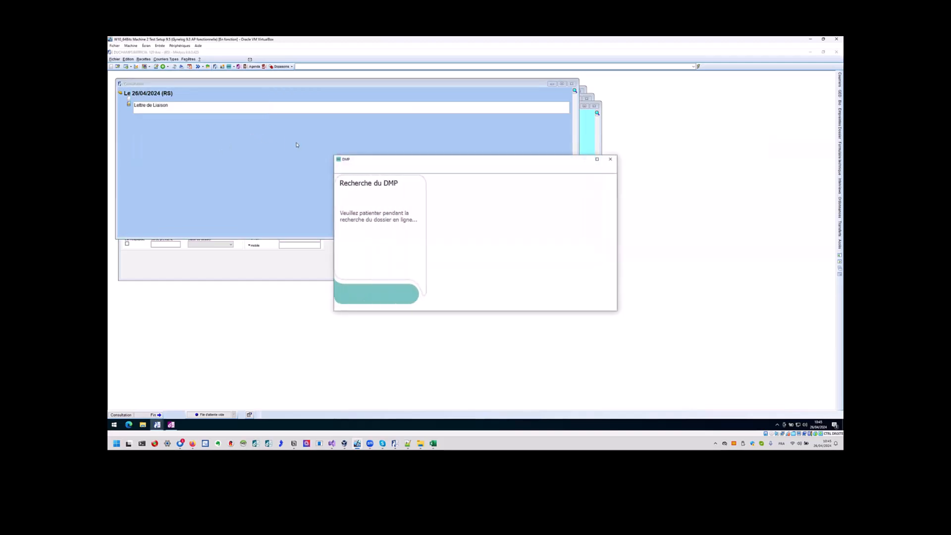